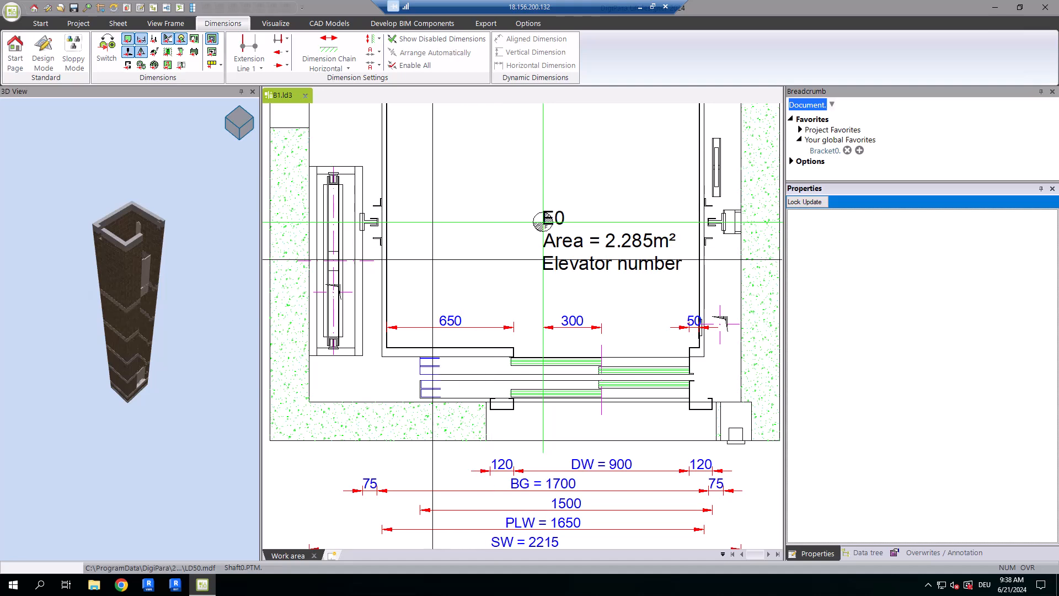
Step: Add a vertical dynamic dimension between the landing door's front-left sill corner and the car door's rear-left sill corner
scroll(436, 403, up, 2)
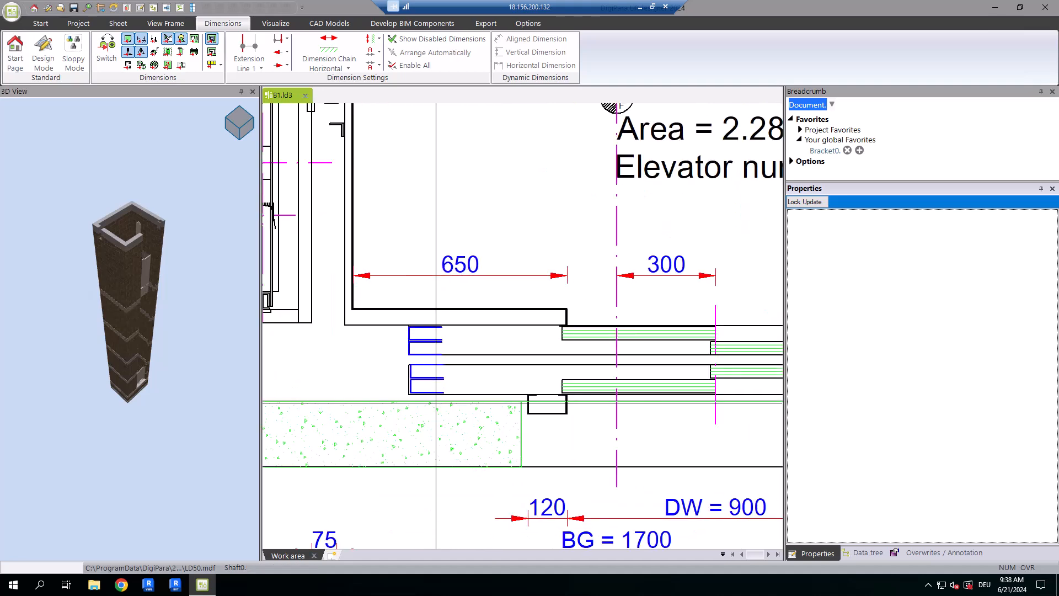
scroll(425, 387, up, 1)
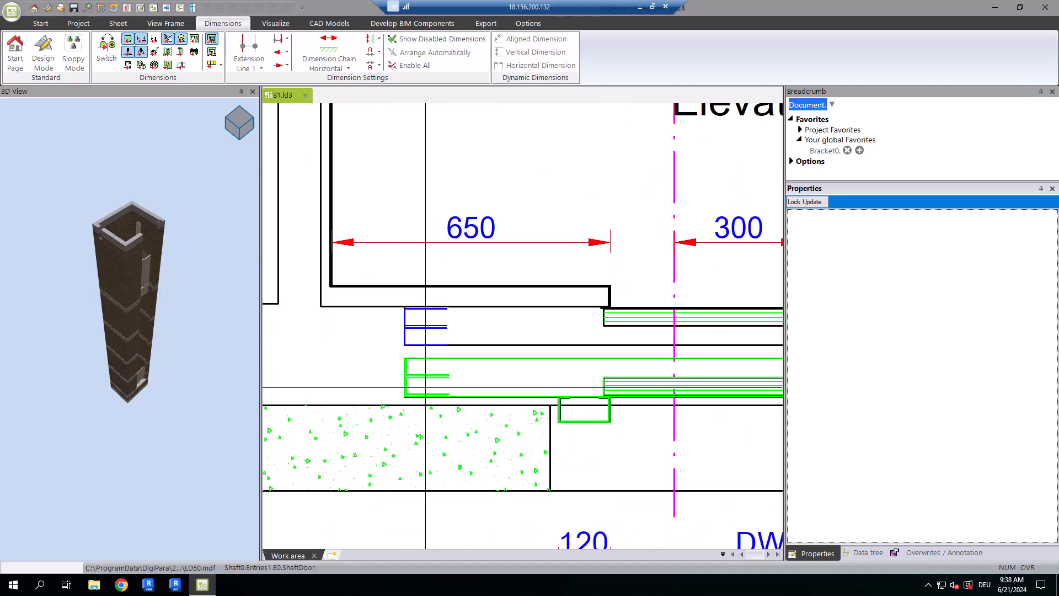
click(426, 388)
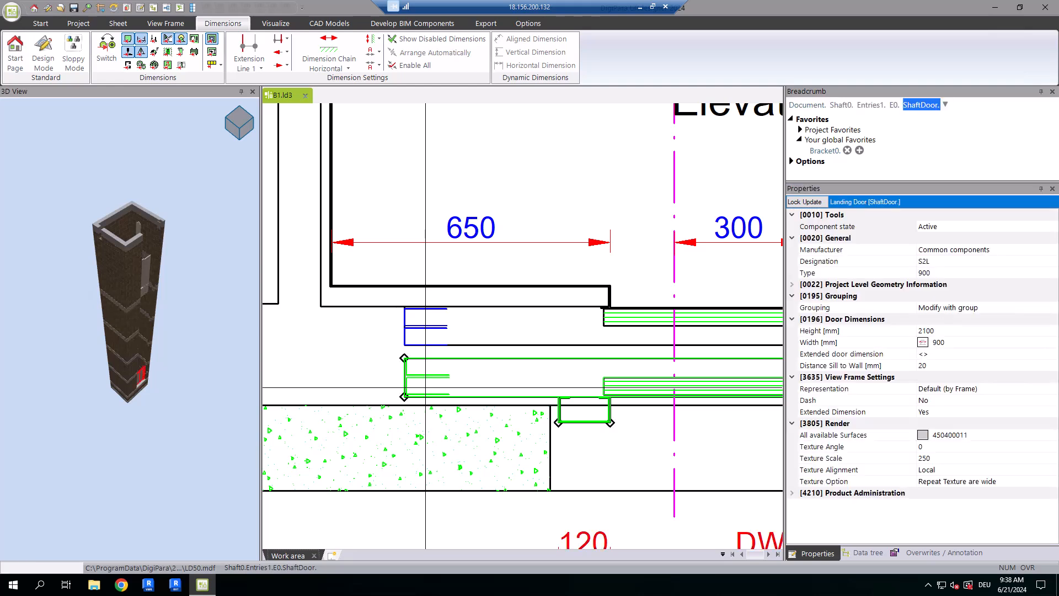
click(399, 396)
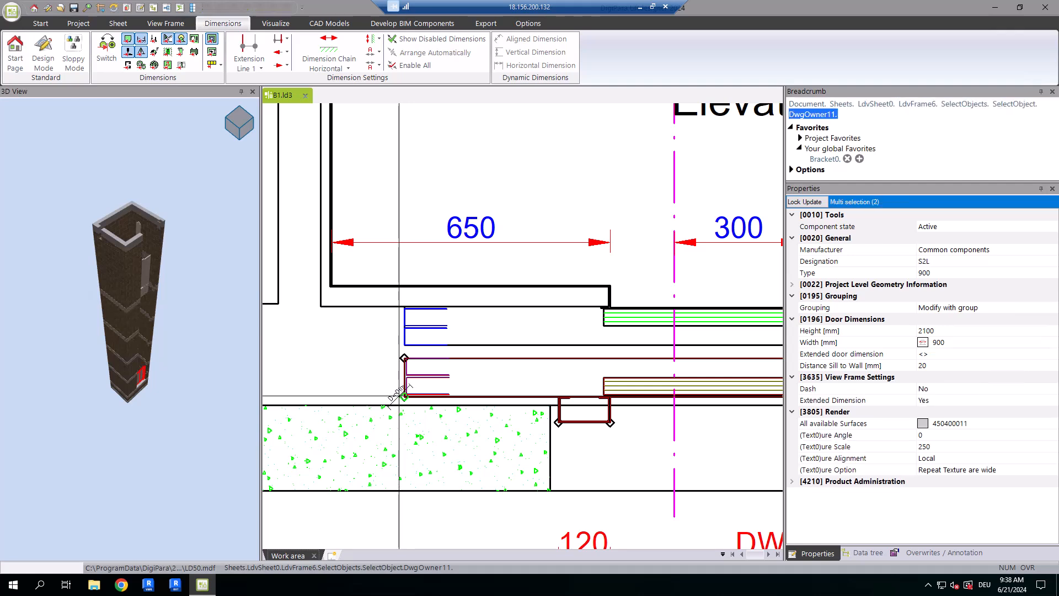
ctrl+click(415, 330)
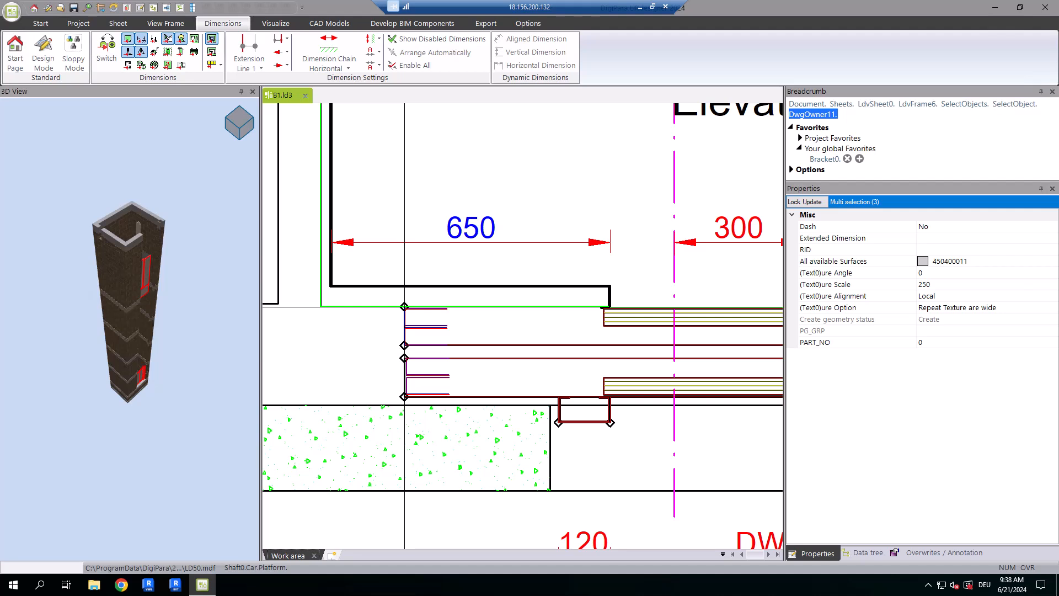
click(405, 305)
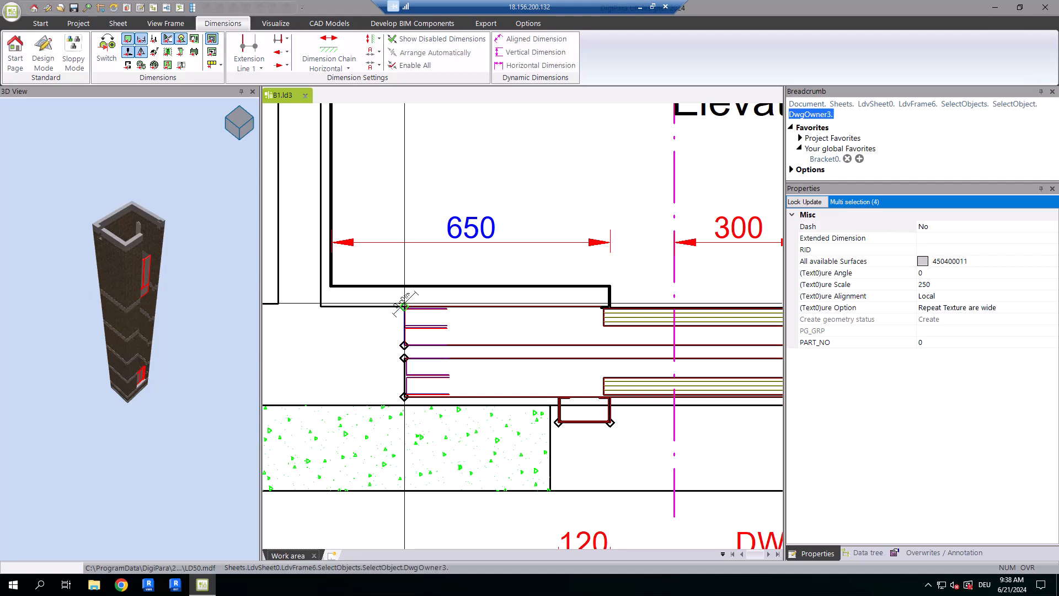
click(540, 53)
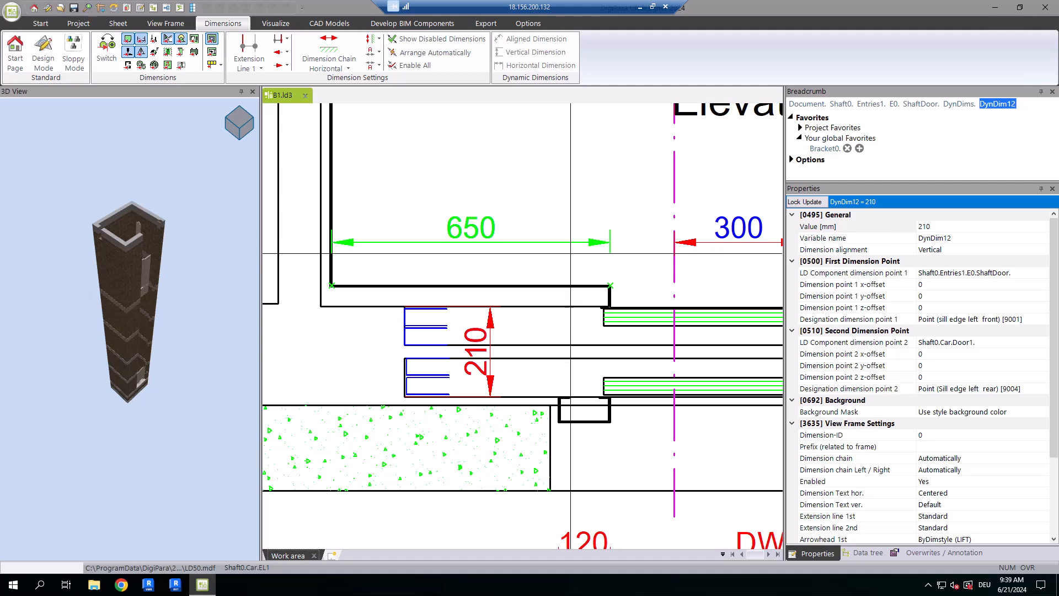
Step: Set the new vertical sill dimension's Dimension-ID to 300 and arrange the dimension automatically
click(941, 435)
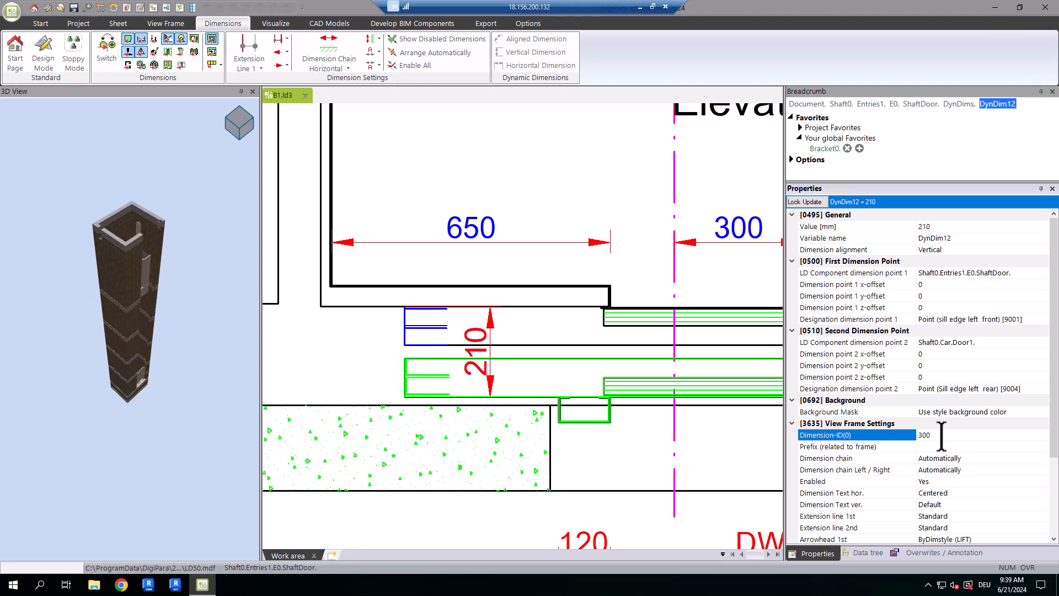
scroll(554, 420, down, 5)
scroll(553, 420, up, 2)
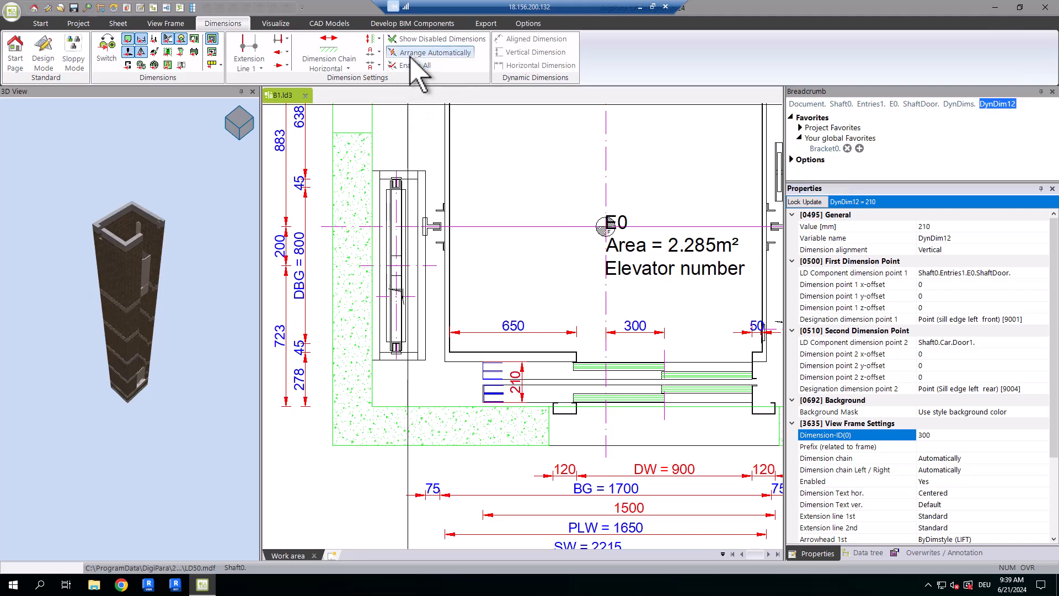
click(451, 58)
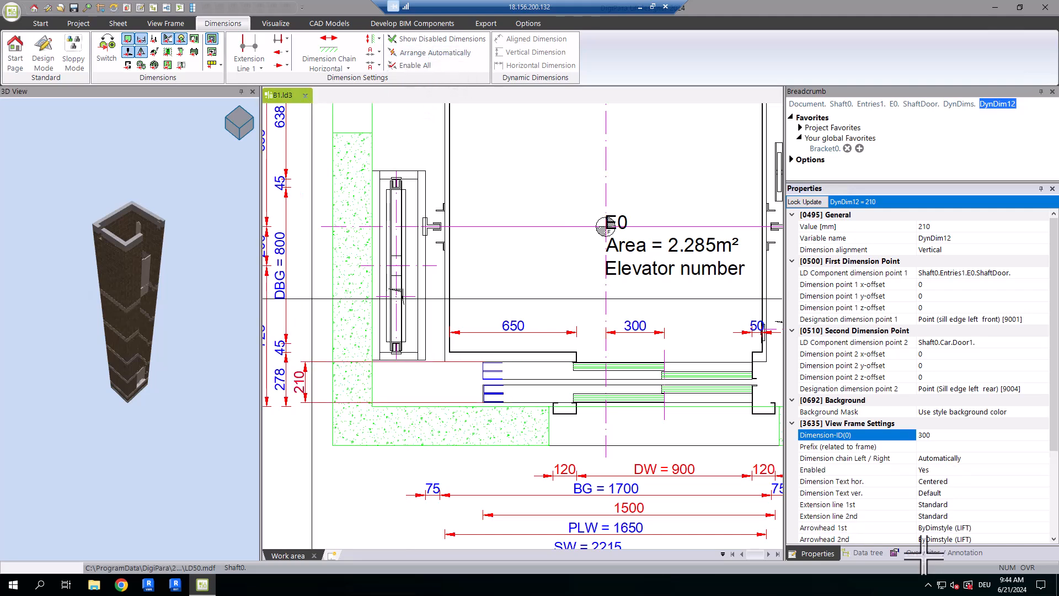
Step: Examine the overwrite entries of the landing door's new dynamic dimension and return to its properties
click(923, 553)
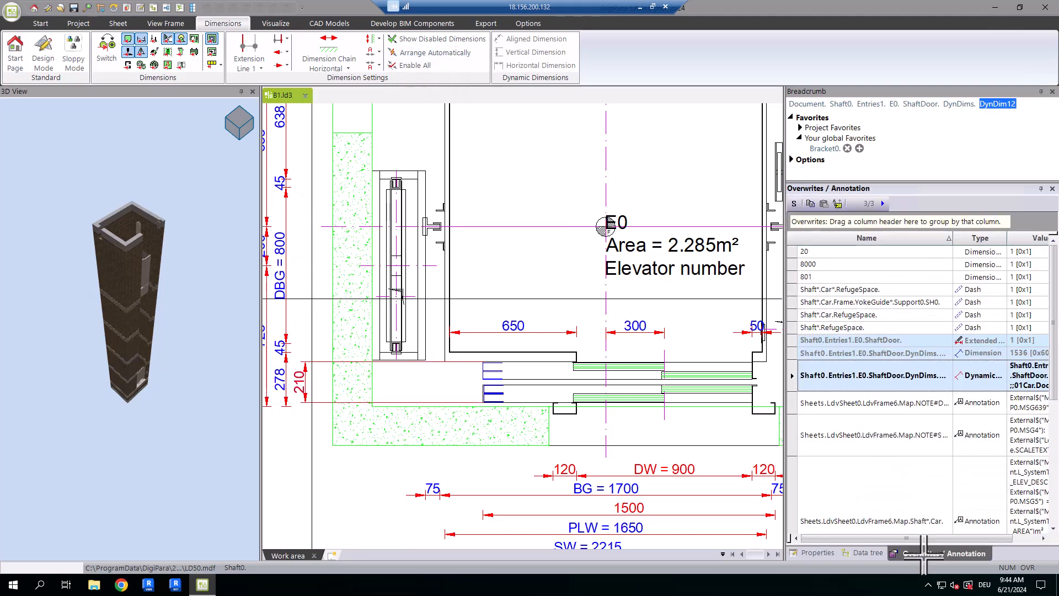
click(795, 353)
click(792, 370)
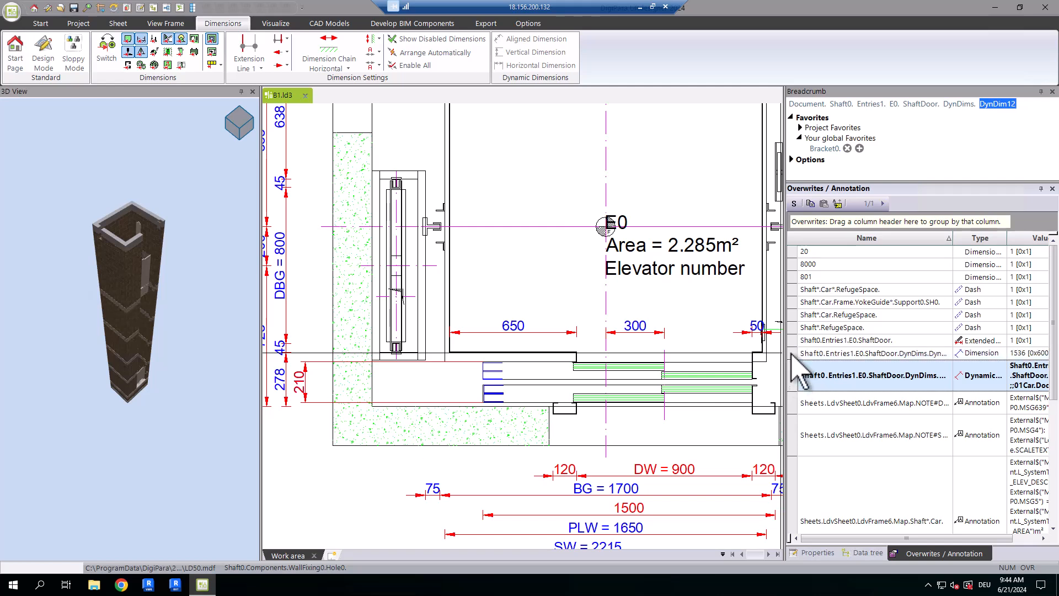
click(792, 353)
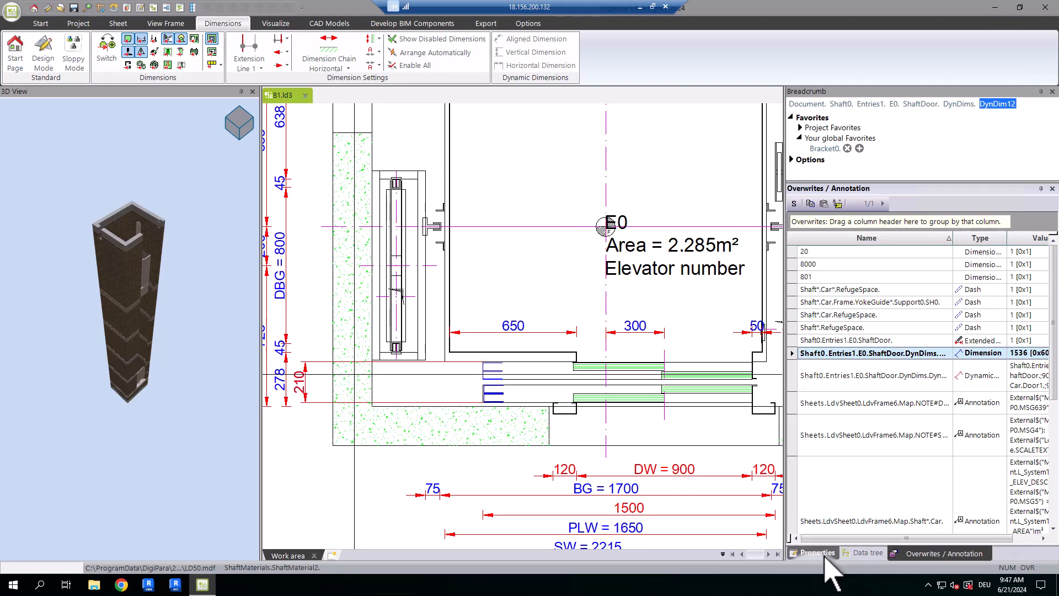
click(817, 553)
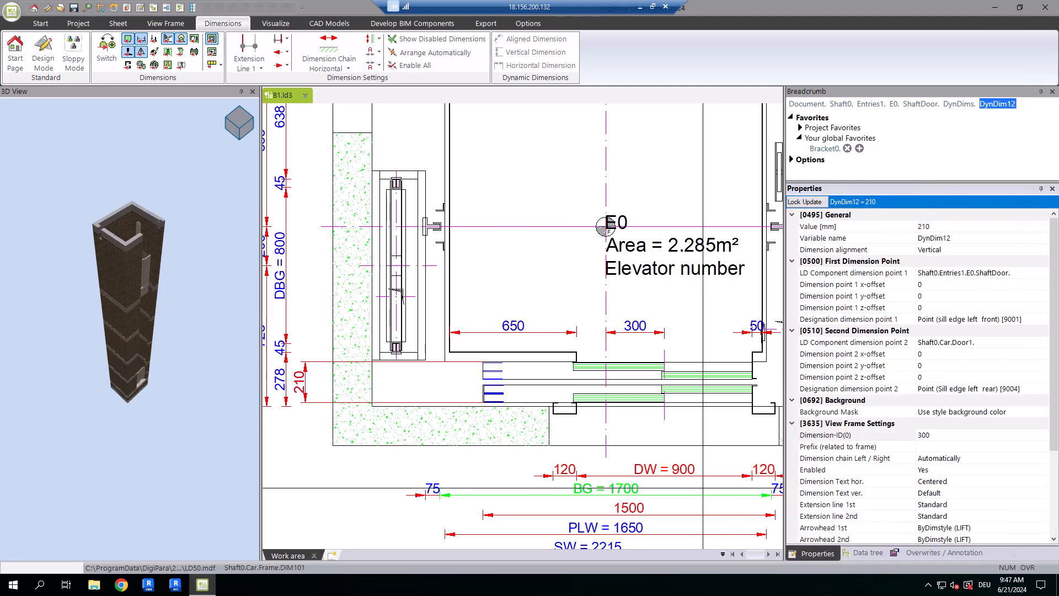
Step: Inspect the counterweight bracket's flat steels in profile selection mode and its wall-side reference point in component selection mode
click(78, 23)
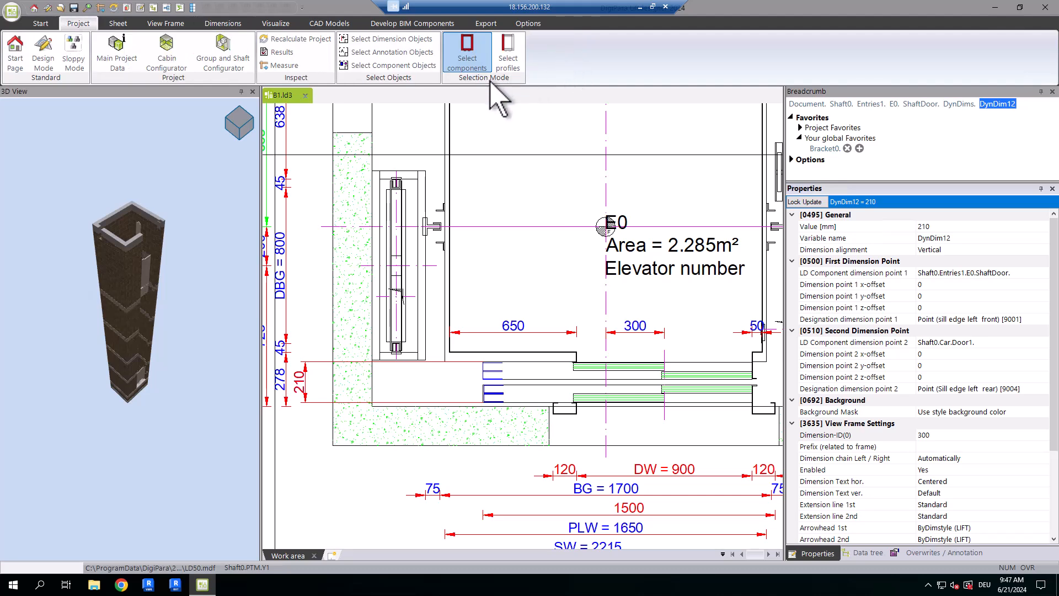
click(508, 60)
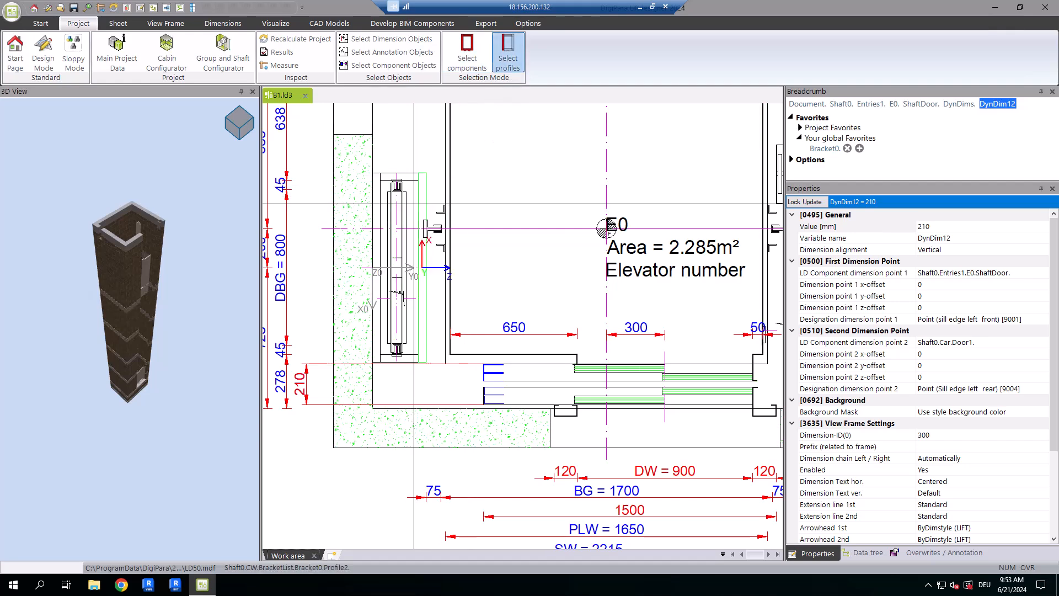
click(419, 204)
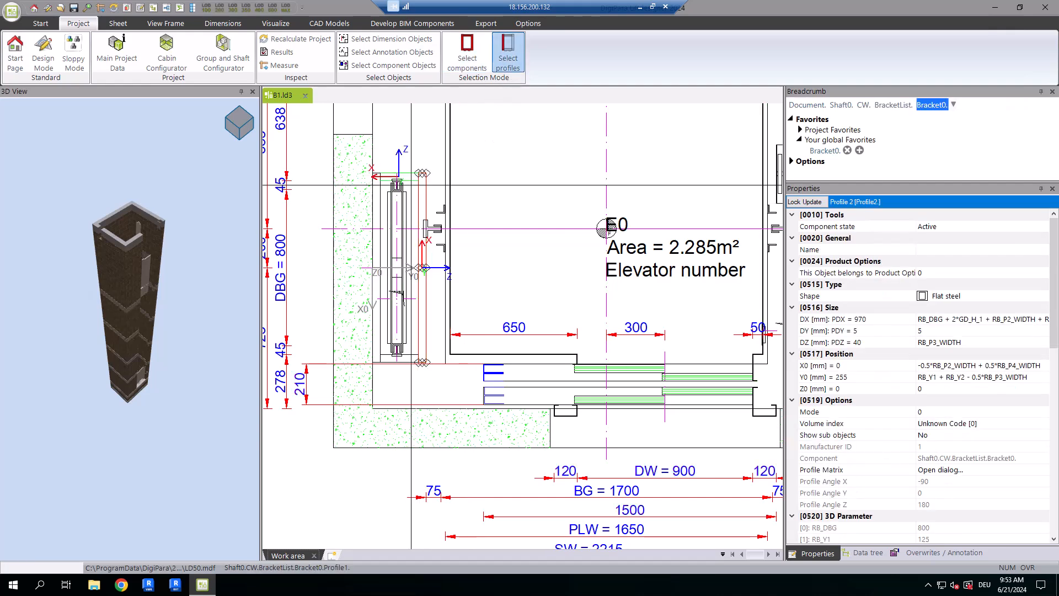
click(408, 172)
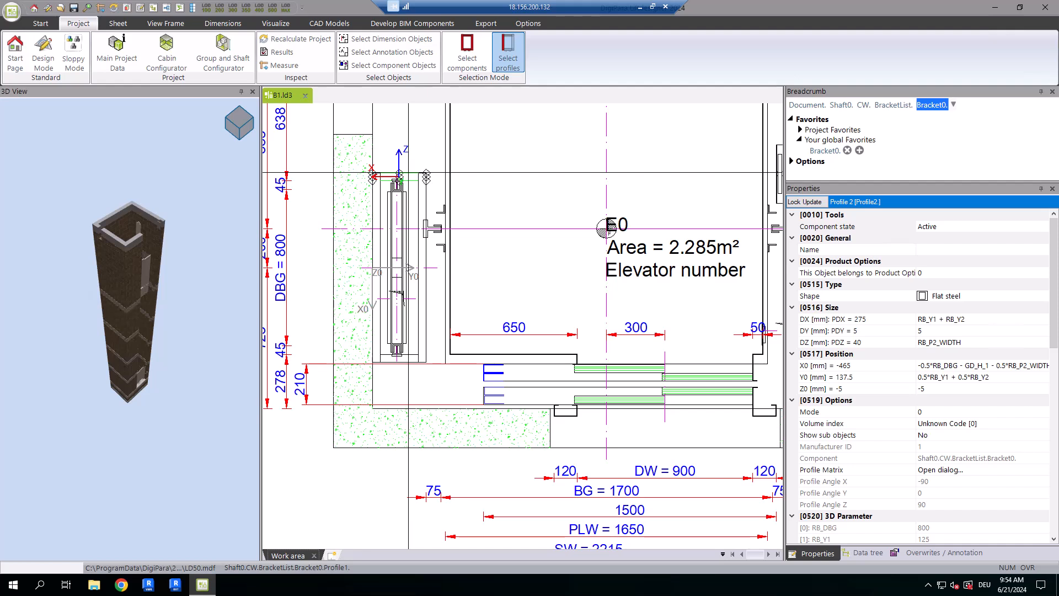
click(383, 224)
click(421, 343)
click(405, 362)
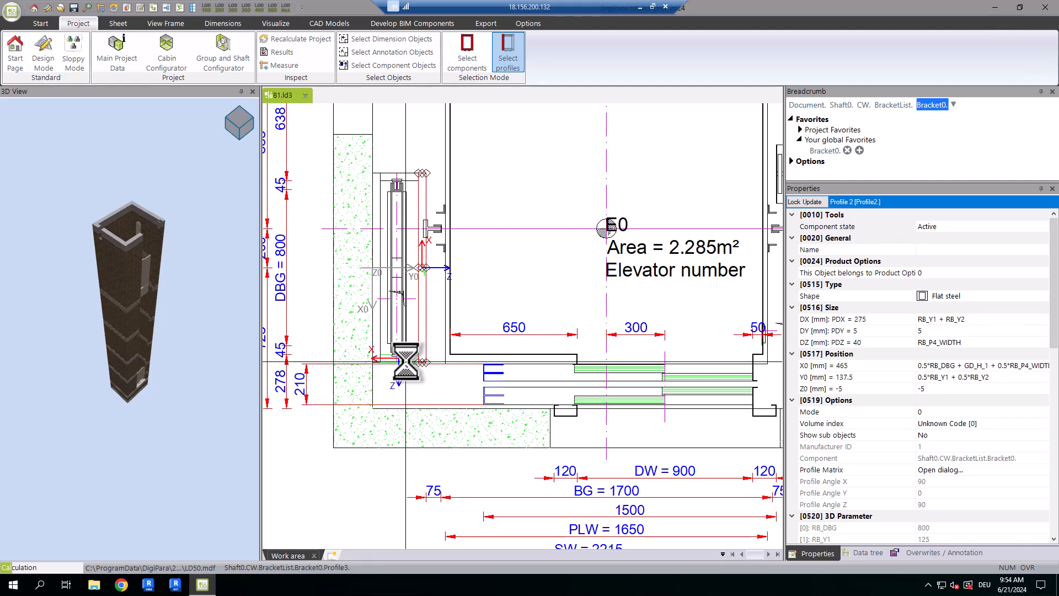
click(467, 55)
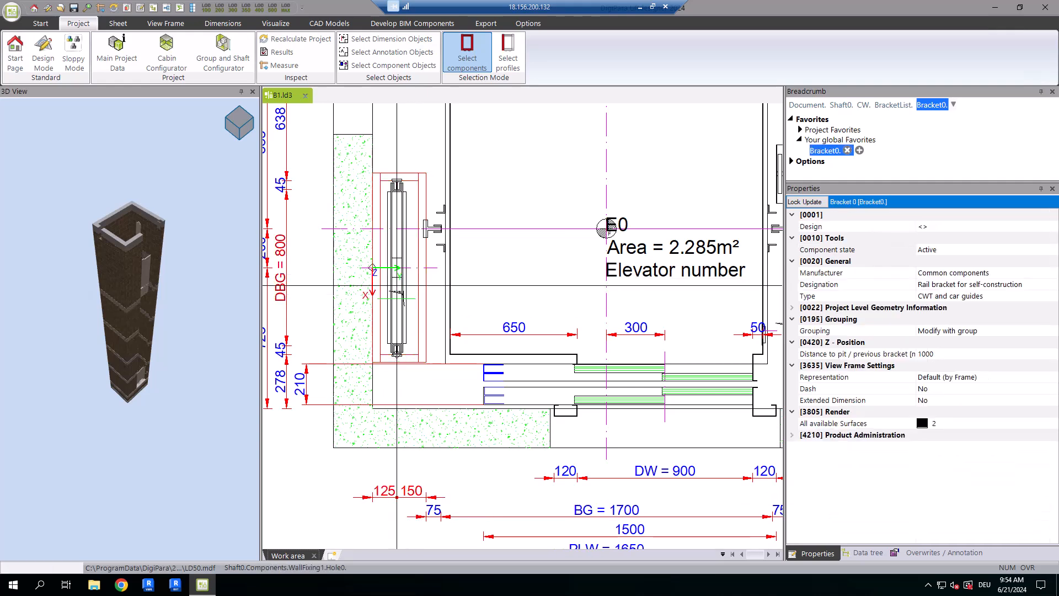
click(373, 263)
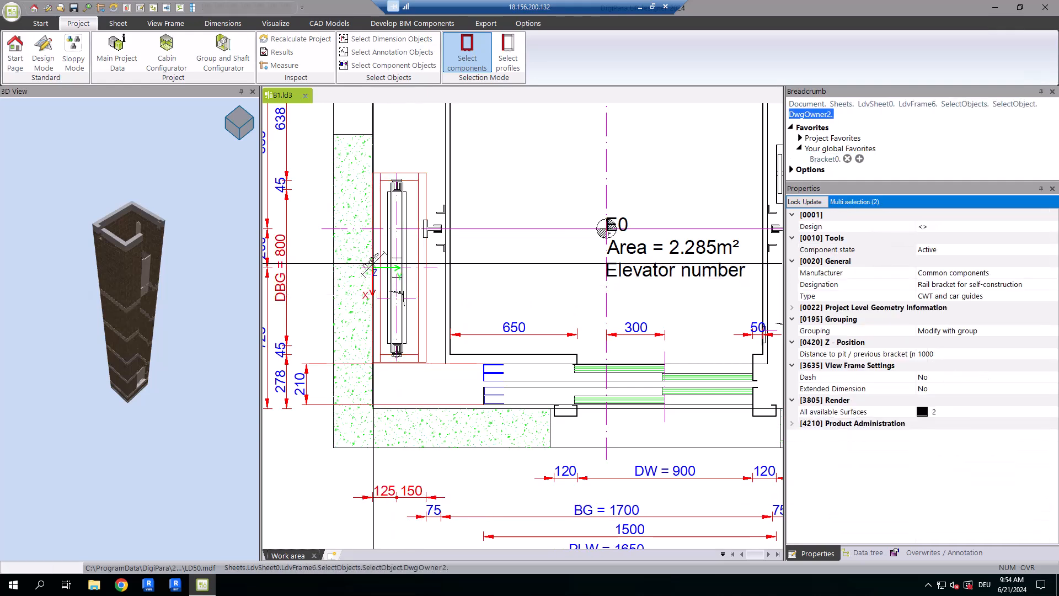
Step: Using profile selection, add a horizontal dynamic dimension across the counterweight bracket between its outermost profile corners and place it just below the bracket
click(508, 55)
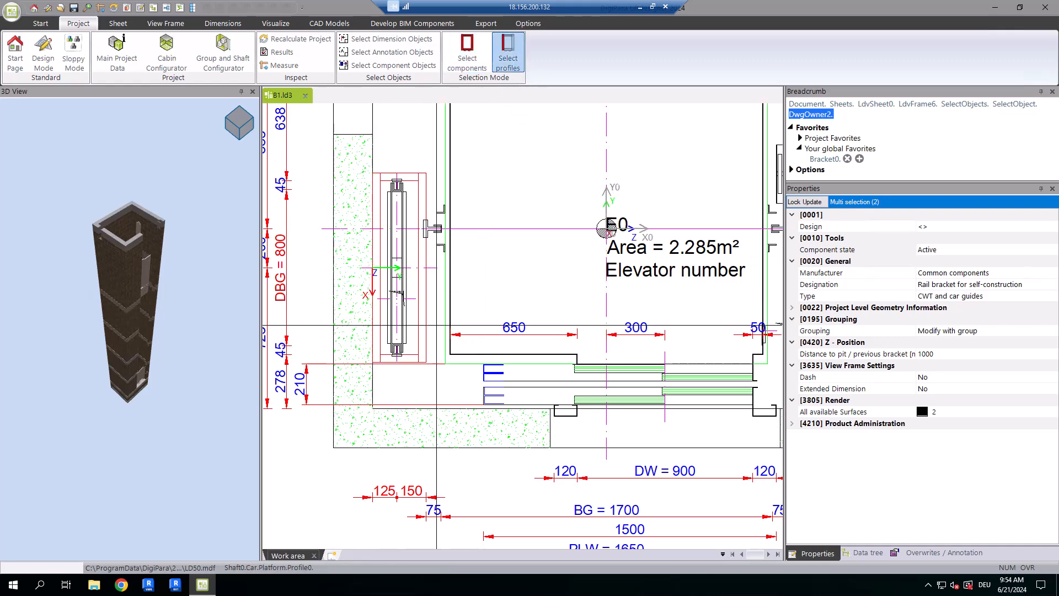
scroll(394, 370, up, 2)
scroll(394, 369, up, 2)
click(363, 346)
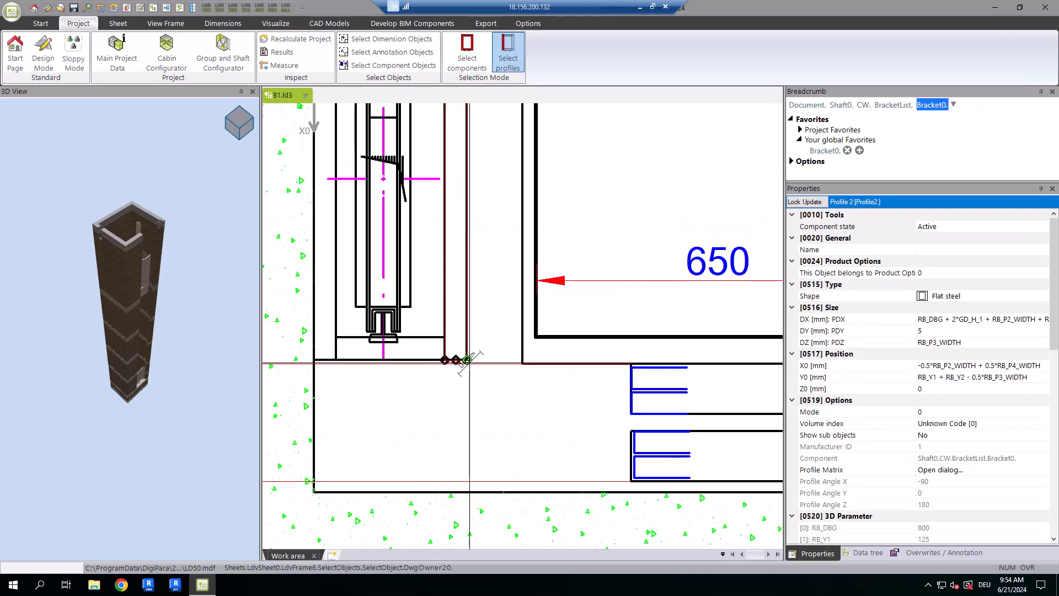
click(337, 342)
ctrl+click(336, 342)
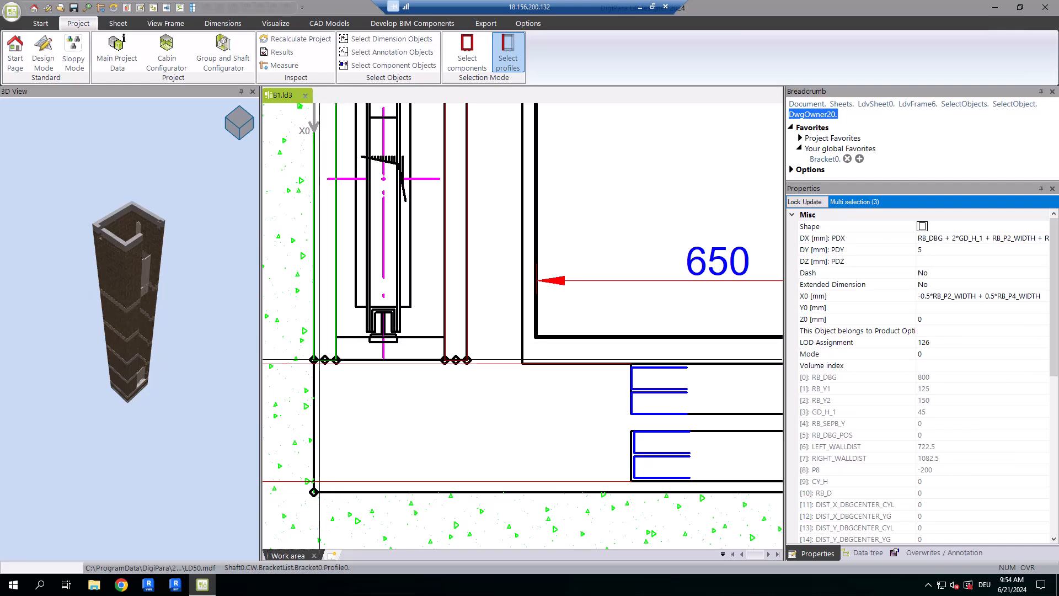
ctrl+click(313, 359)
click(223, 23)
click(521, 65)
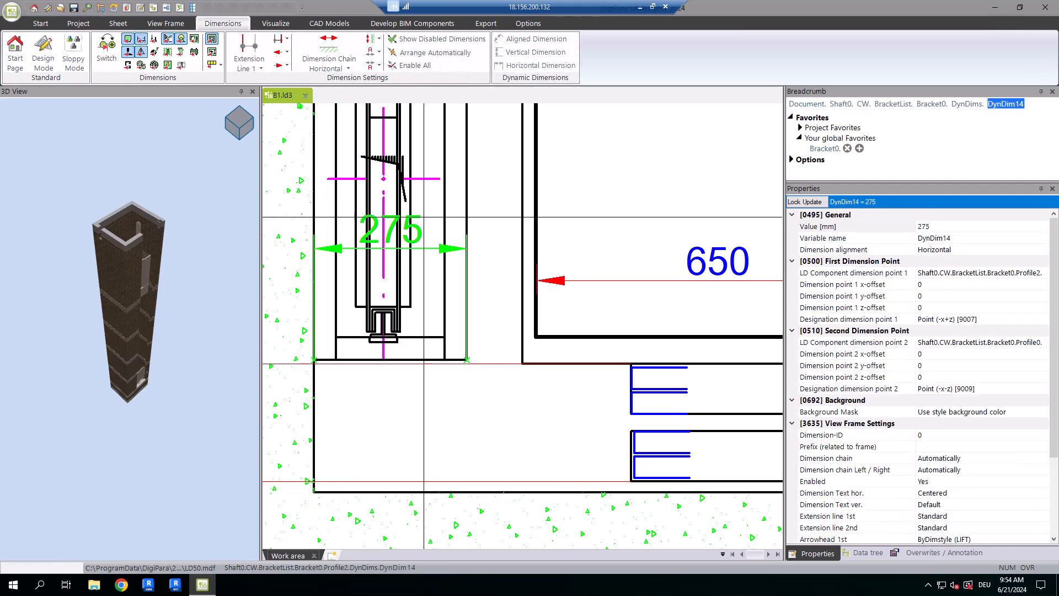
click(383, 436)
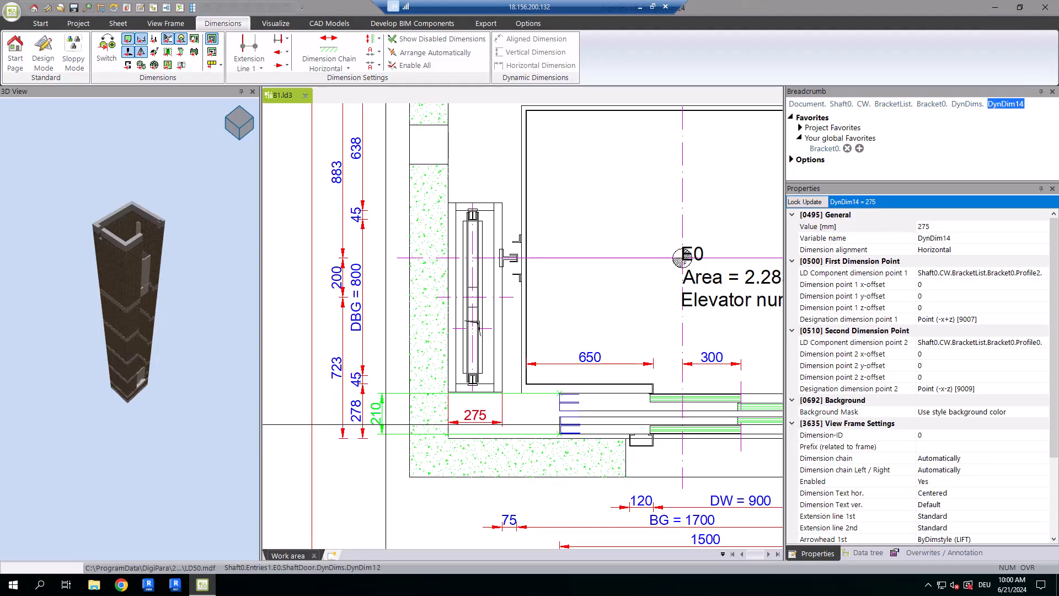
Step: Set the y-offset of the vertical sill dimension's second point to -50 mm
click(380, 412)
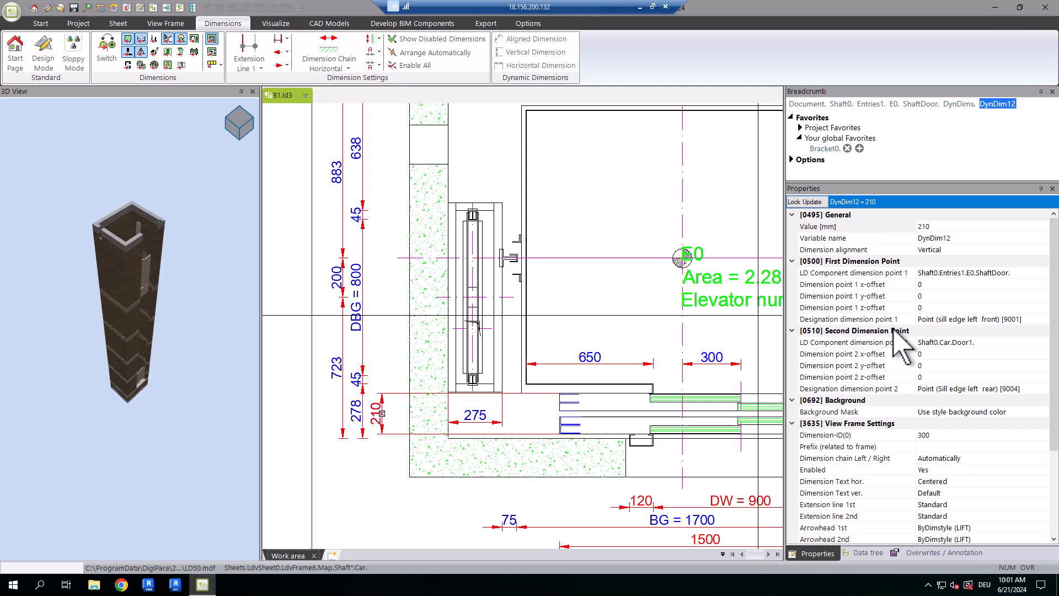
click(931, 365)
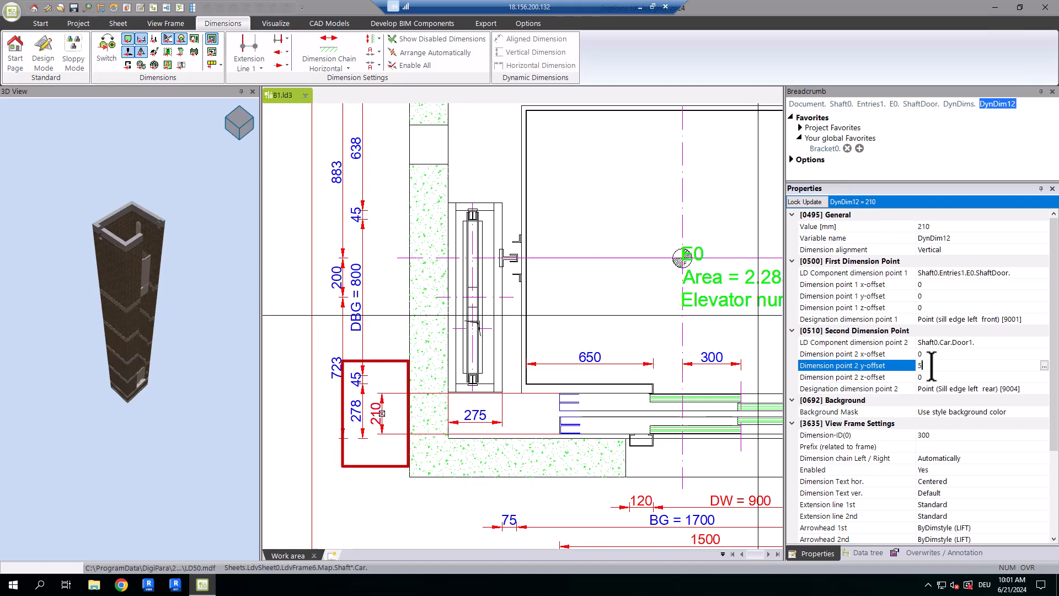
key(Return)
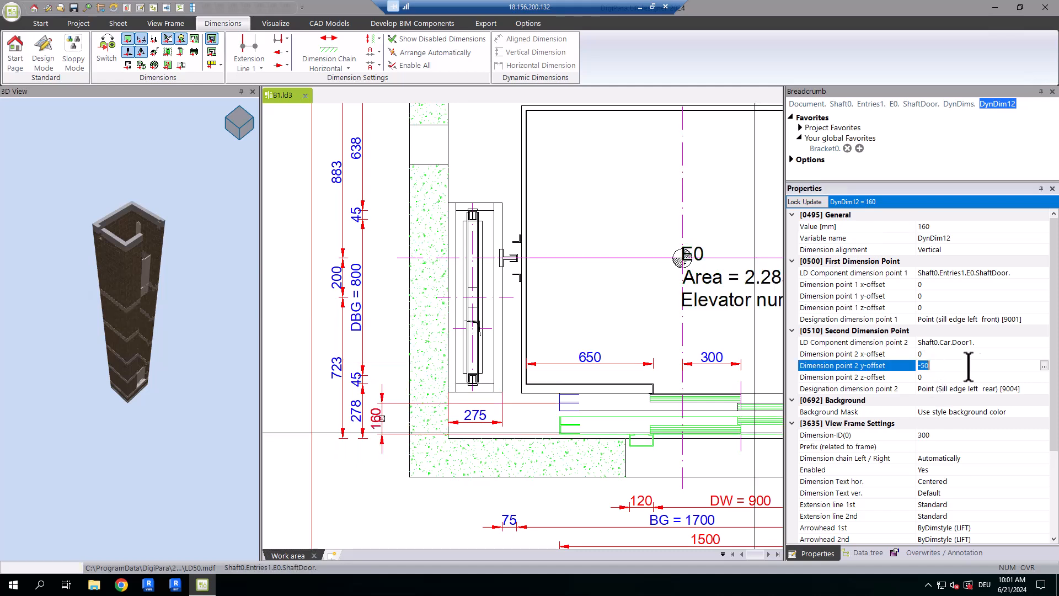
Step: Define a rule for the second point's y-offset that multiplies the car parameter CD, LD("Me.Parent.CD"), by a factor
click(1044, 365)
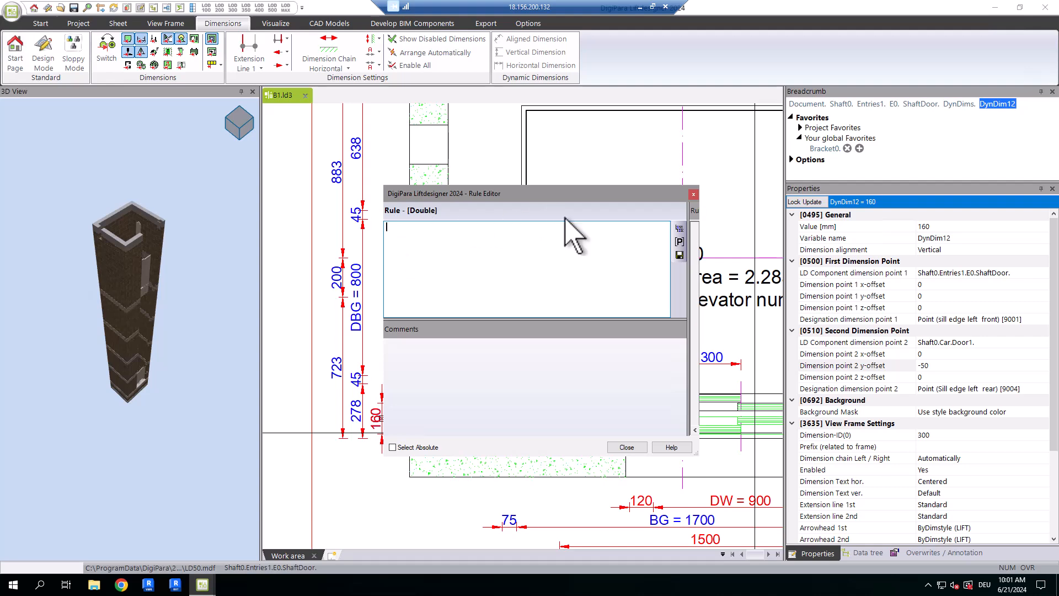
click(680, 228)
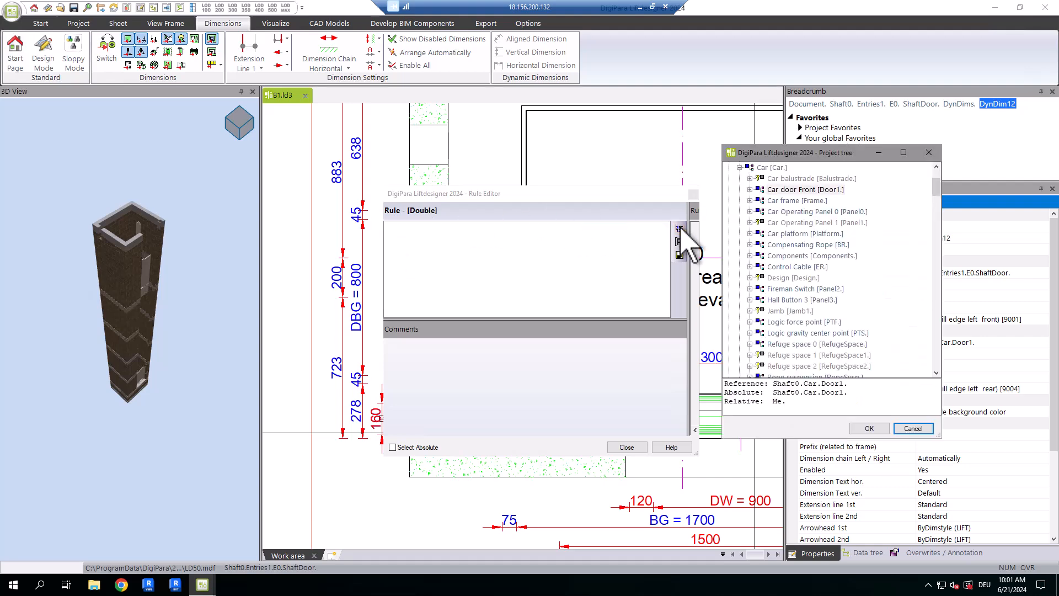
scroll(761, 178, down, 6)
click(784, 234)
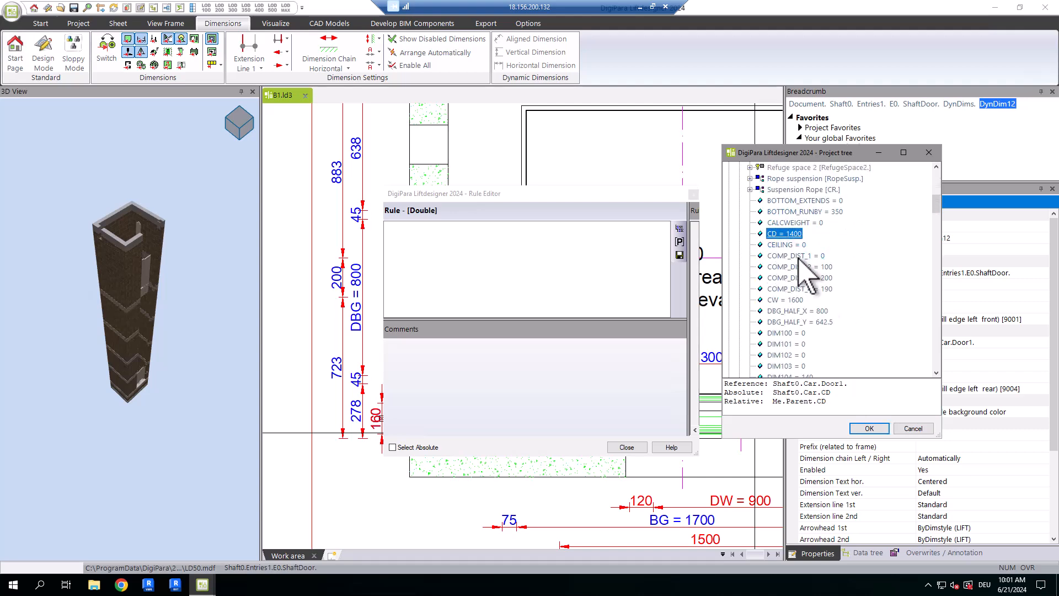
click(861, 429)
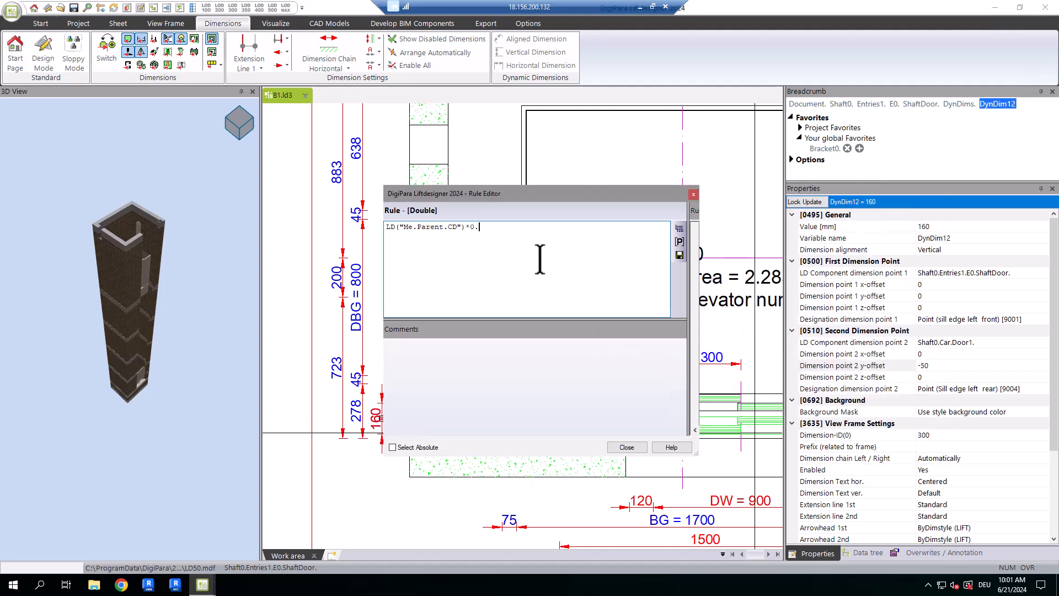
click(632, 447)
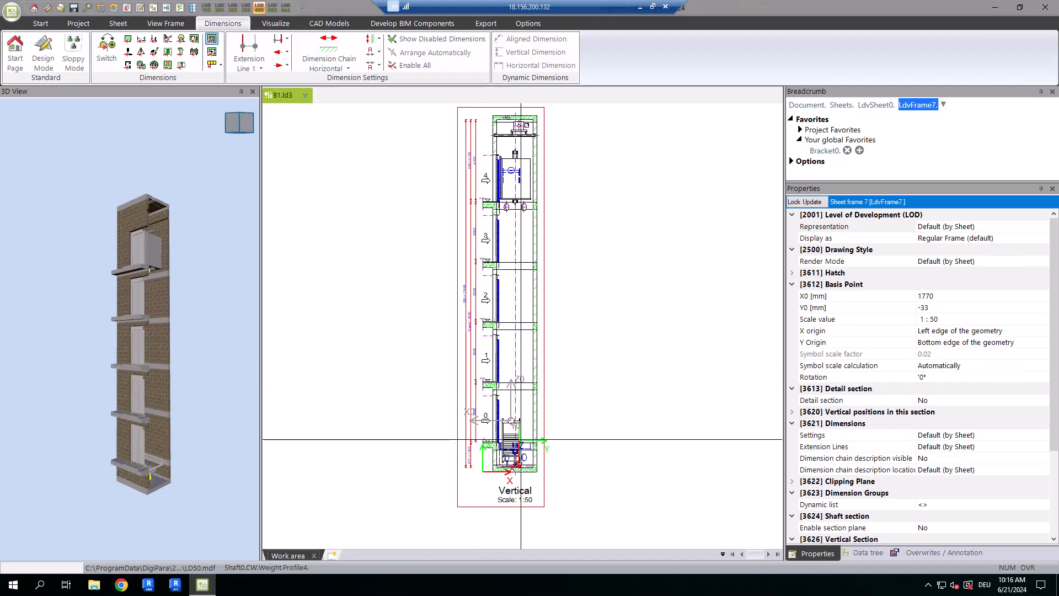
Step: Turn on design mode, select the lowest entrance's wall opening in the vertical section, and switch off the line style display
scroll(498, 406, up, 8)
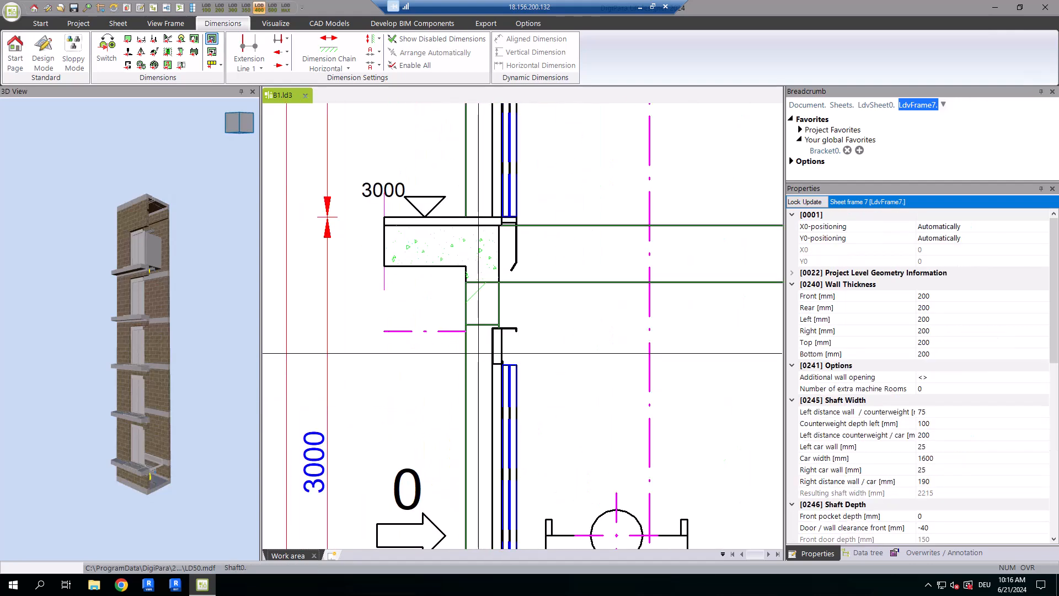
click(44, 62)
click(483, 362)
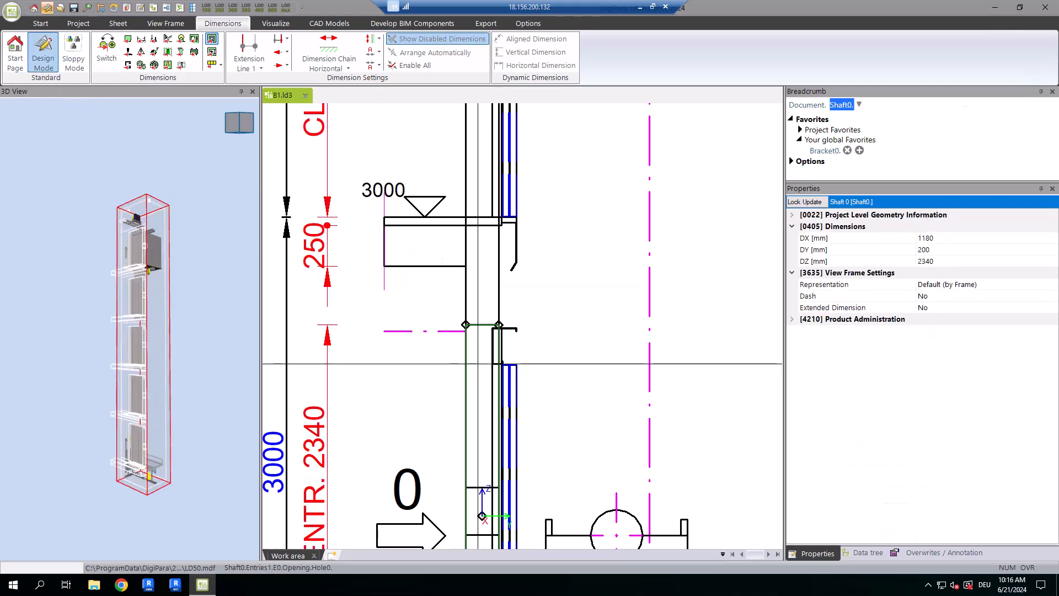
scroll(133, 444, up, 6)
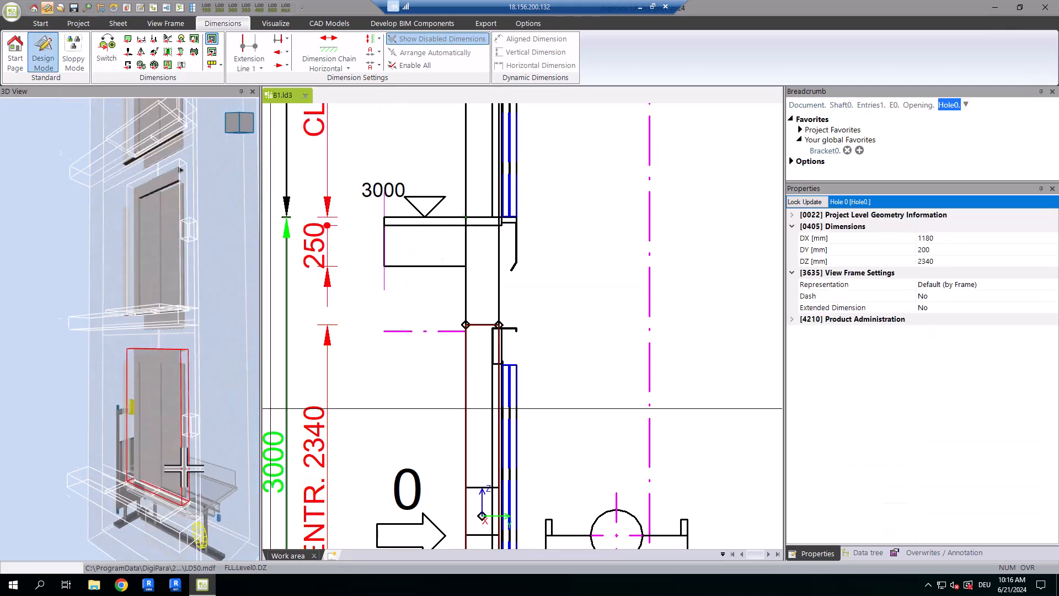
click(41, 23)
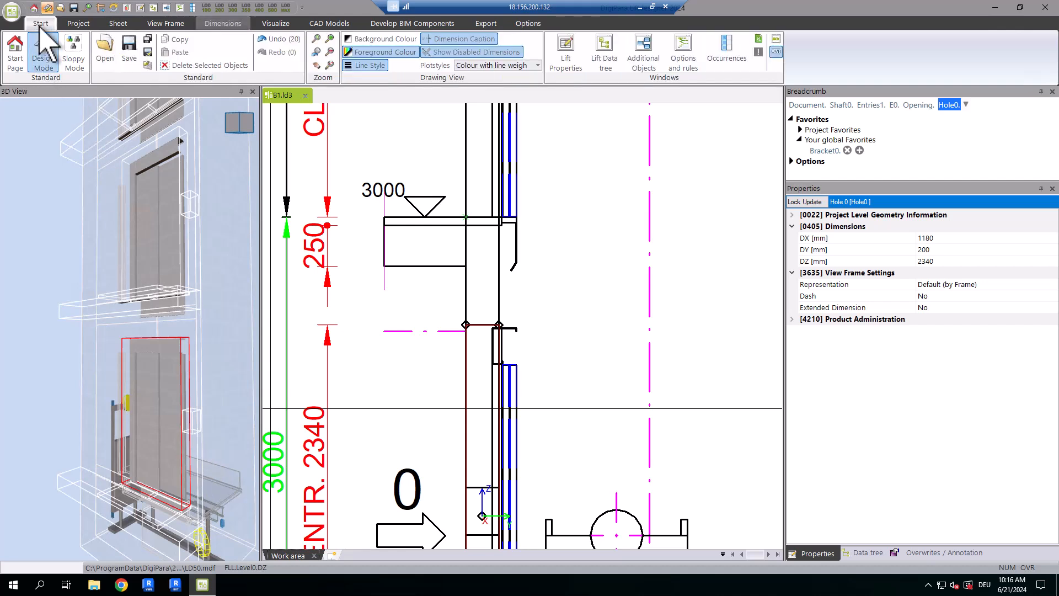
click(380, 67)
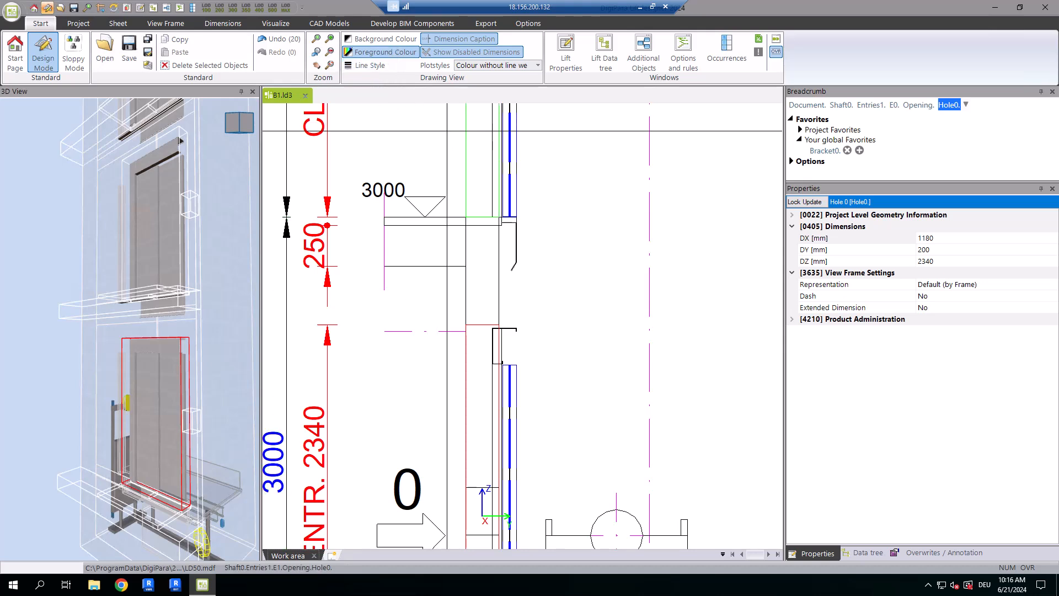
Step: Add a vertical dynamic dimension between the opening's upper rear corner and the shaft door's upper transom corner, and arrange it automatically
scroll(479, 341, up, 5)
scroll(536, 277, up, 2)
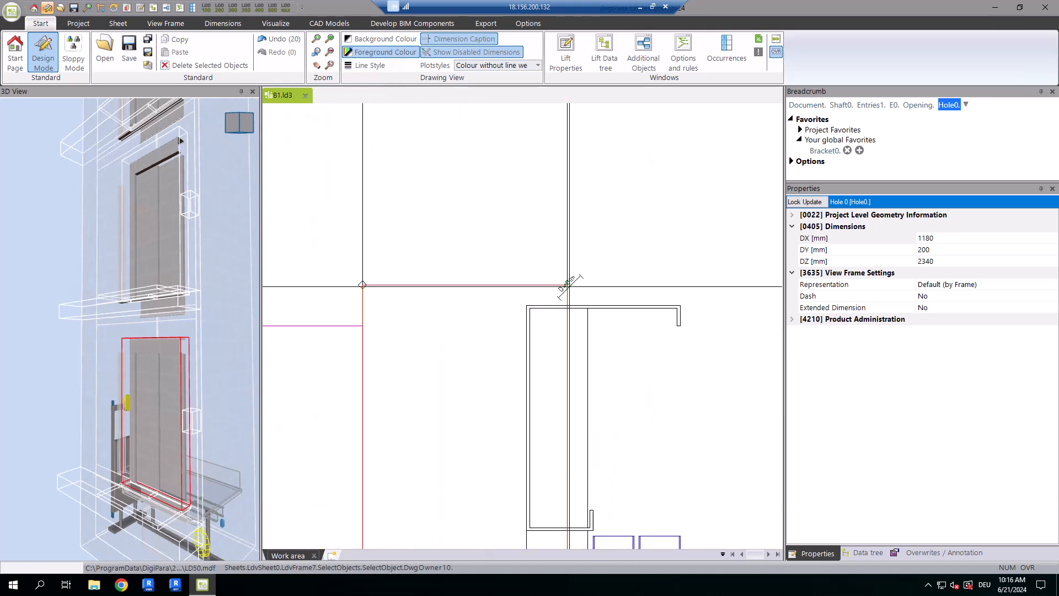
click(568, 286)
click(527, 300)
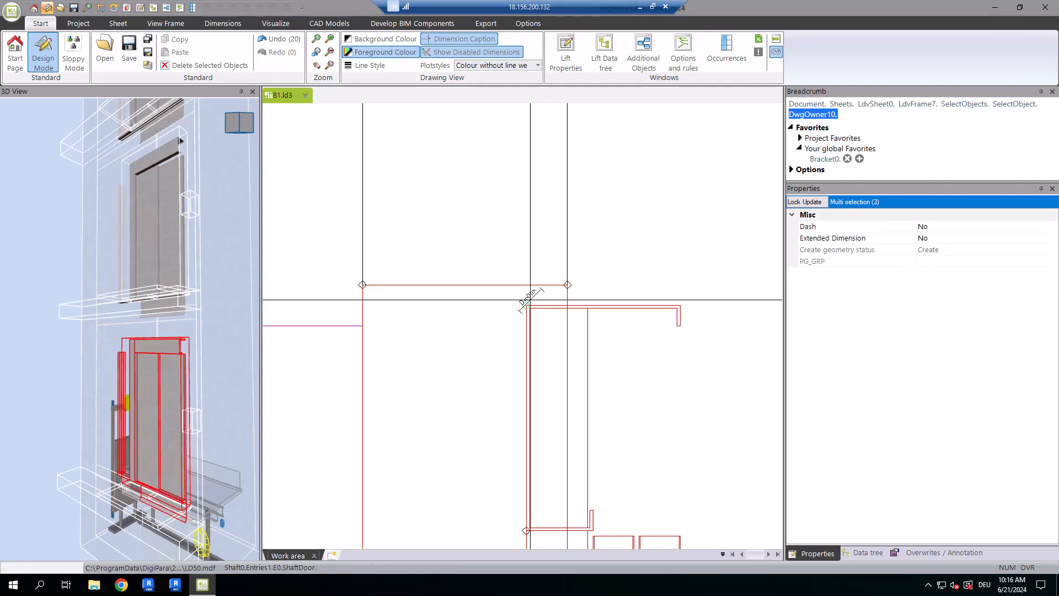
click(225, 25)
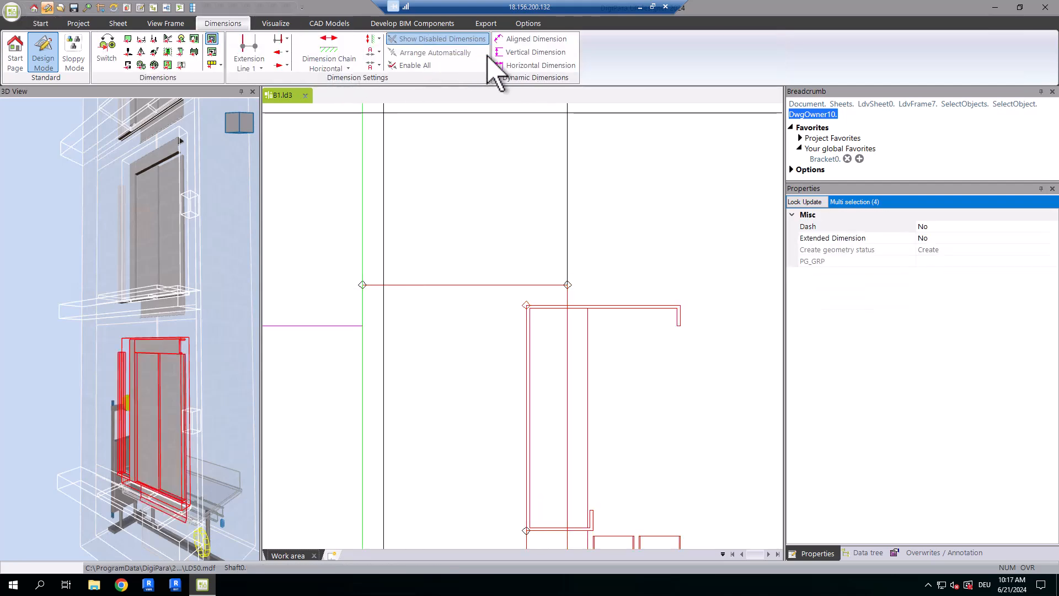
click(510, 52)
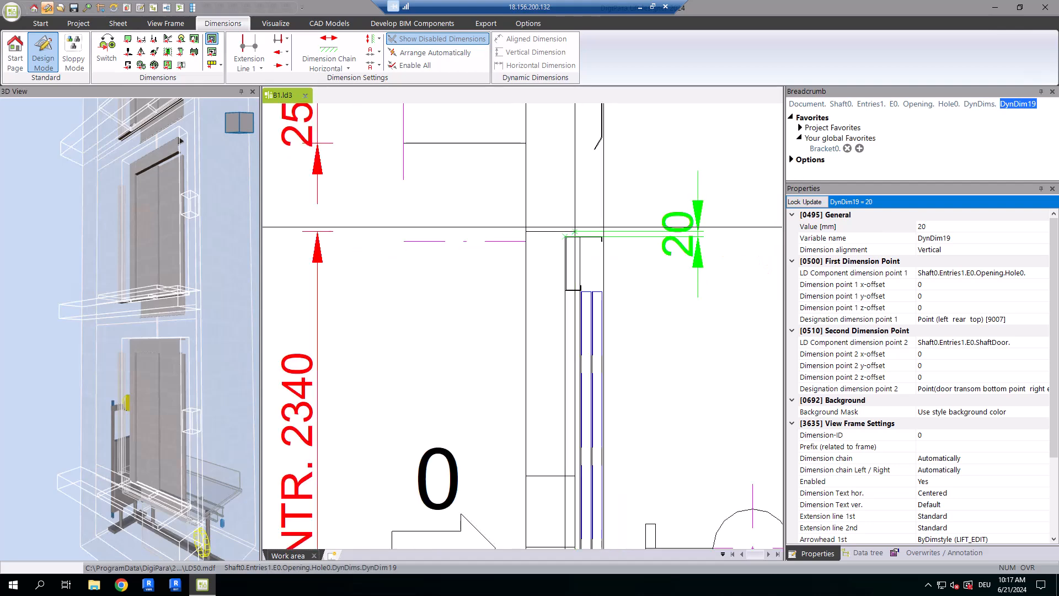
scroll(667, 259, down, 3)
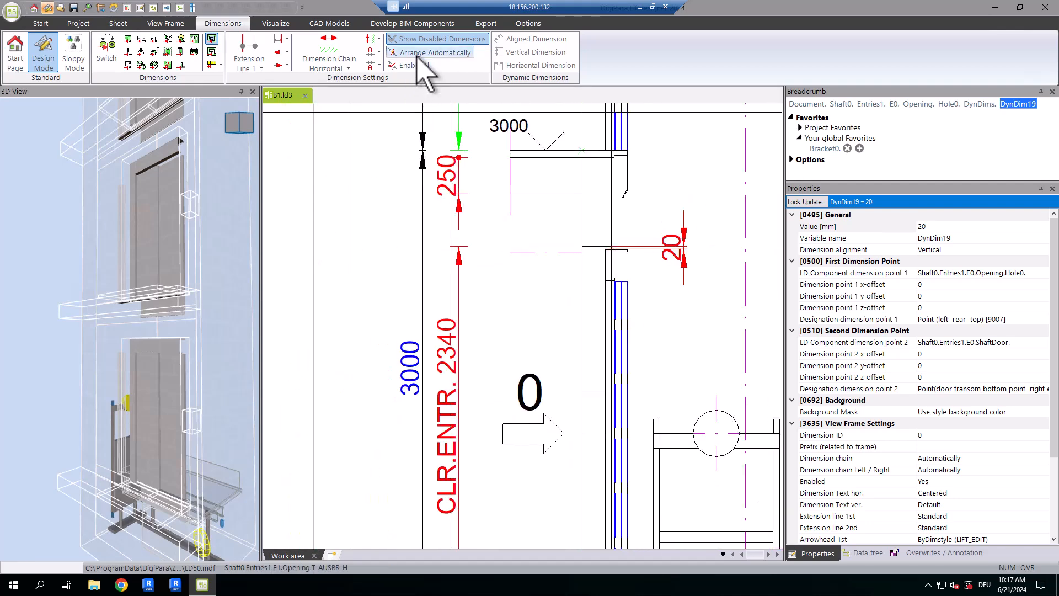
click(462, 56)
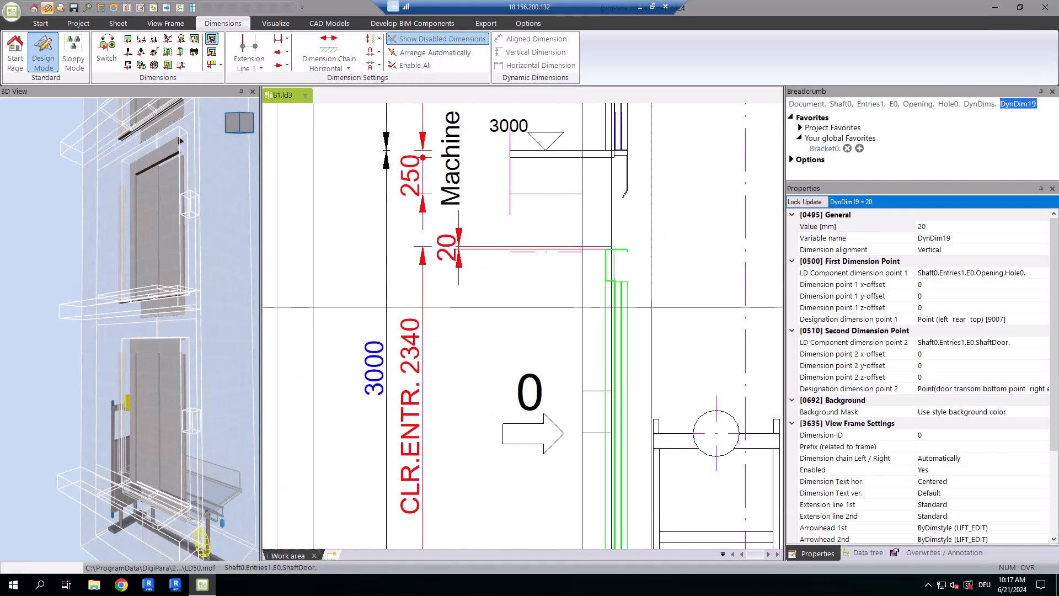
Step: In the new dynamic dimension's overwrite, use Search and Replace to change the entry index in Shaft0.Entries1.E0 to the wildcard E*
click(938, 553)
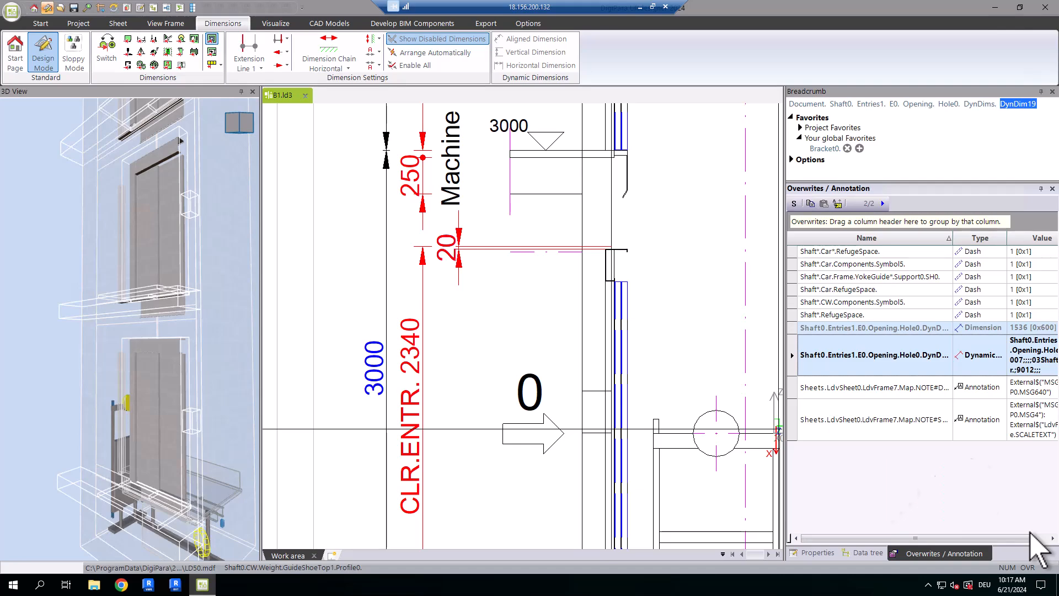
click(791, 353)
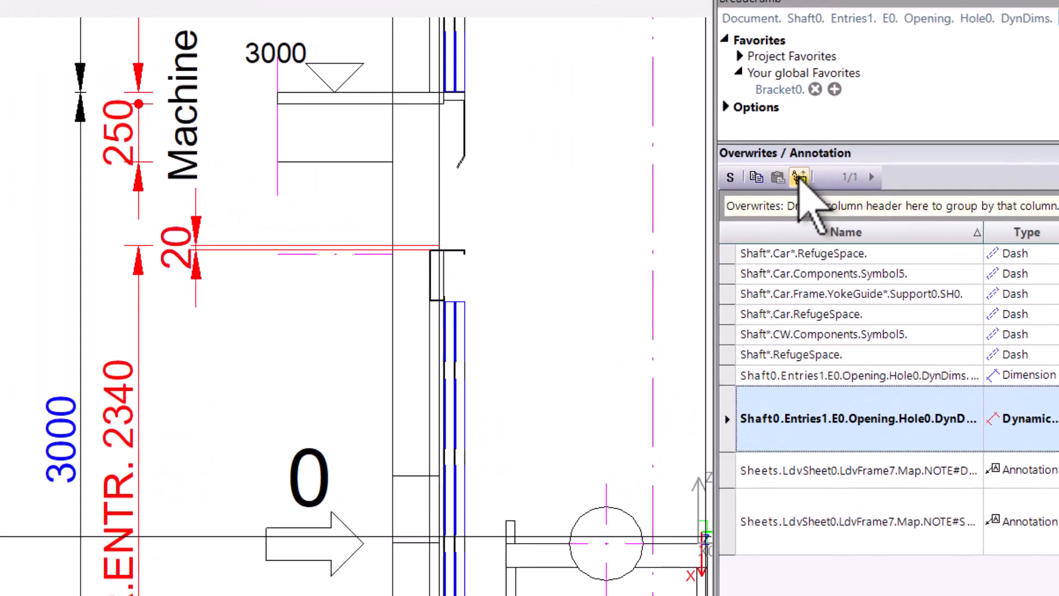
click(799, 177)
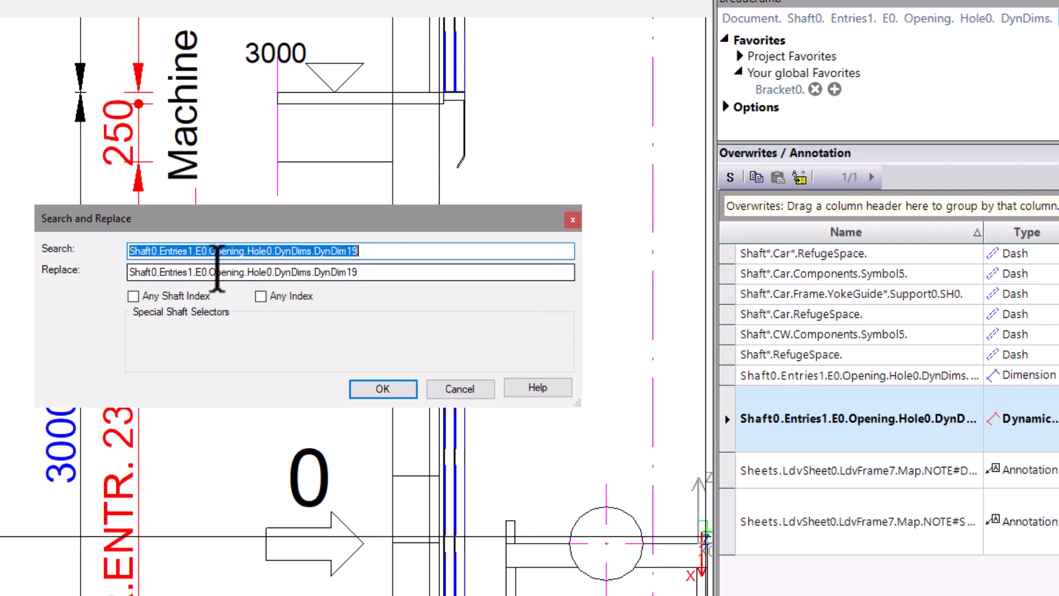
drag(209, 272, 401, 292)
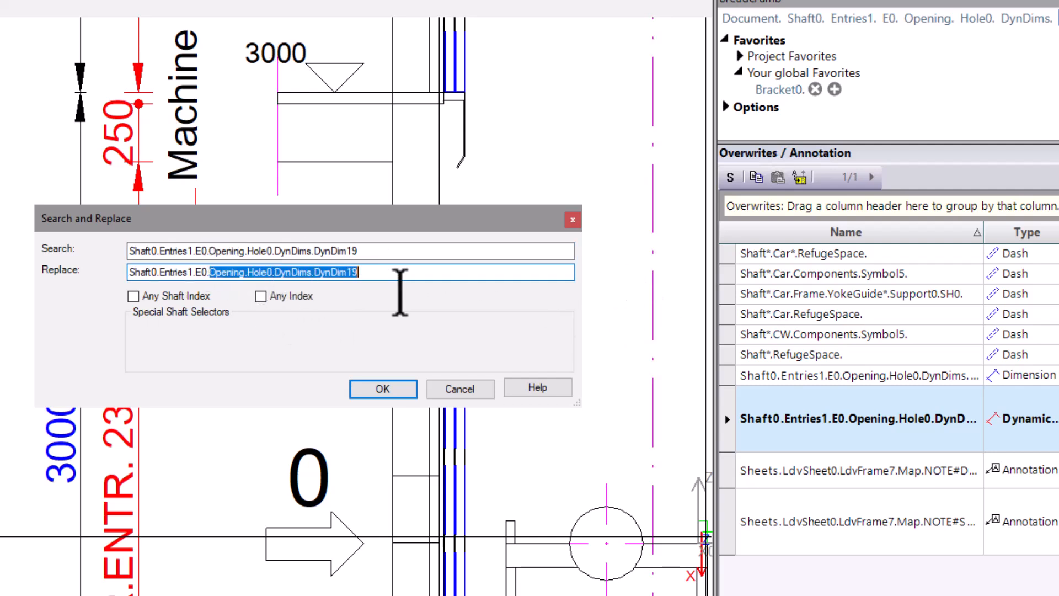
key(BackSpace)
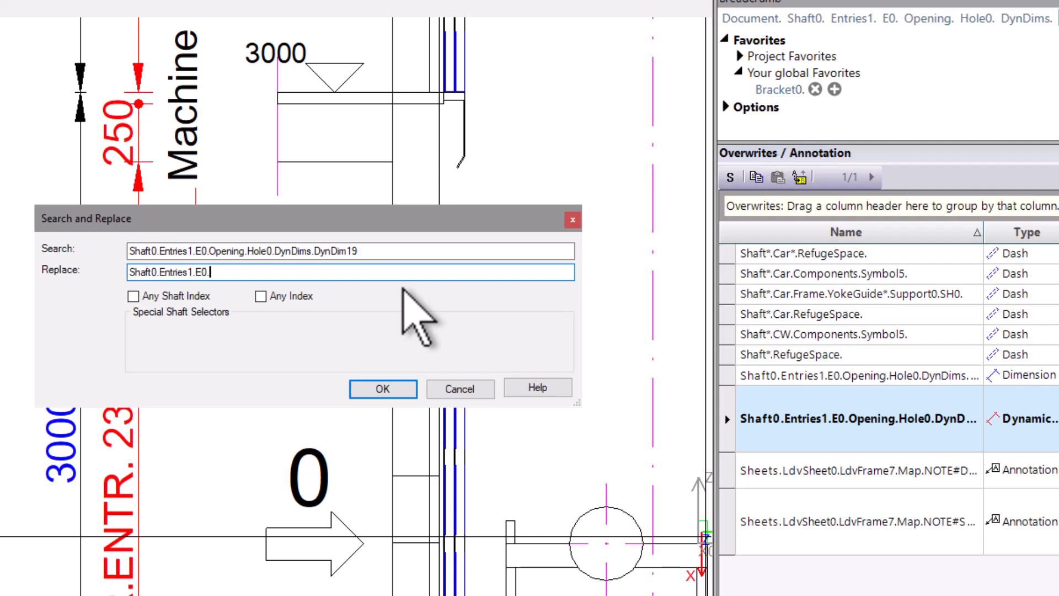
drag(212, 251, 415, 251)
key(BackSpace)
click(213, 271)
key(BackSpace)
text(*)
click(407, 389)
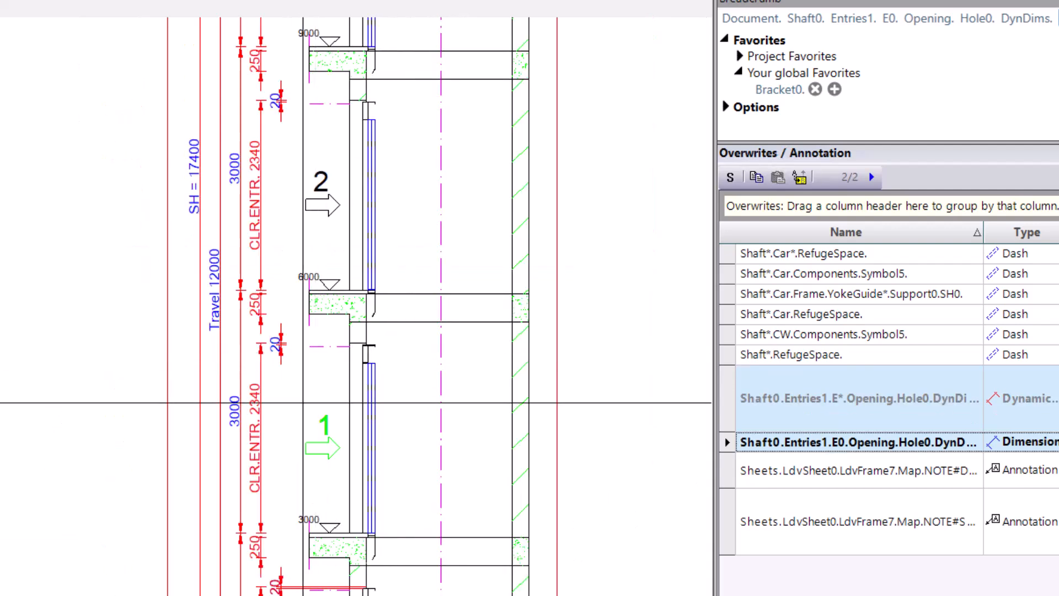
Step: In the matching Dimension-type overwrite for the opening, replace Shaft0.Entries1.E0 with Shaft0.Entries1.E*
click(732, 442)
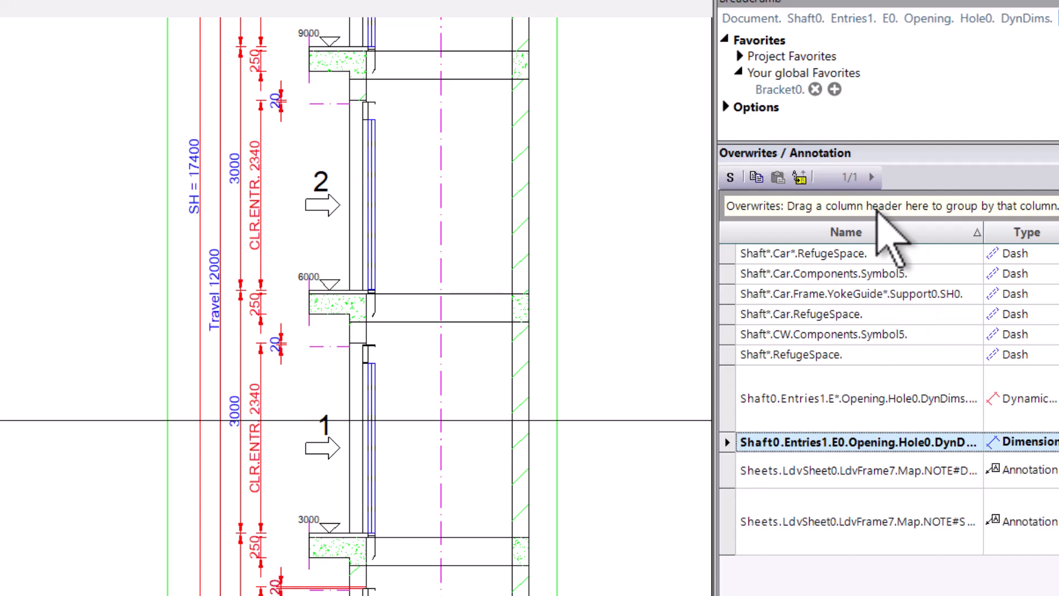
click(799, 177)
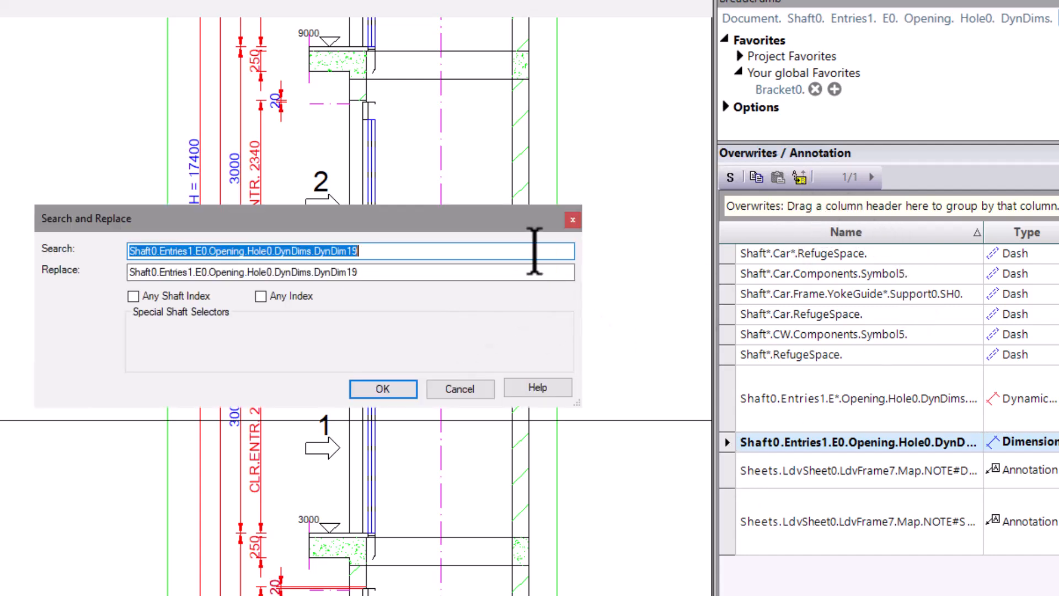
drag(208, 272, 396, 286)
key(BackSpace)
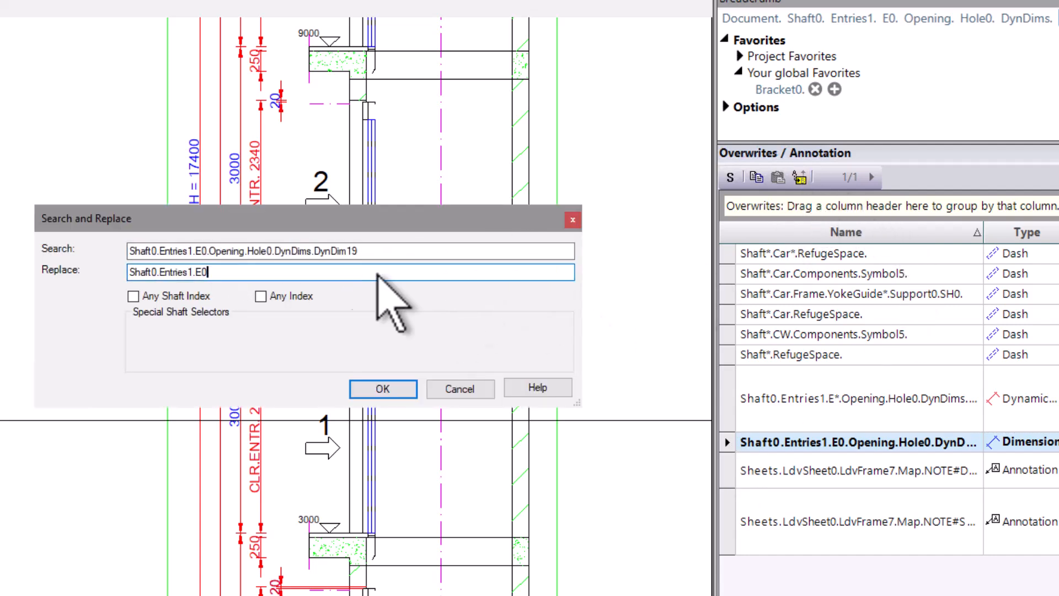
drag(379, 250, 208, 251)
key(BackSpace)
click(211, 271)
key(BackSpace)
text(*)
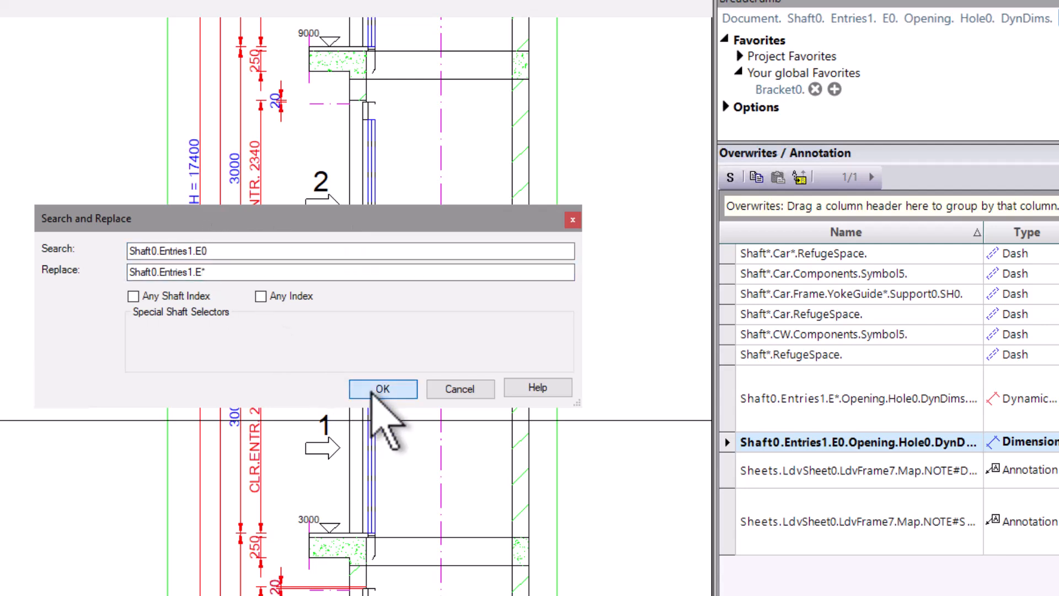
click(380, 389)
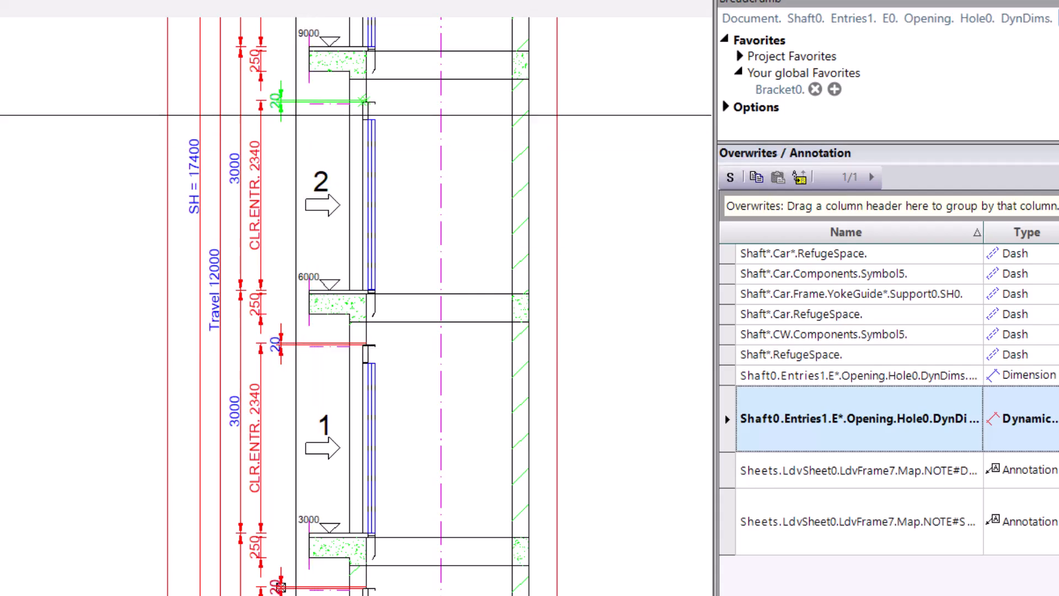